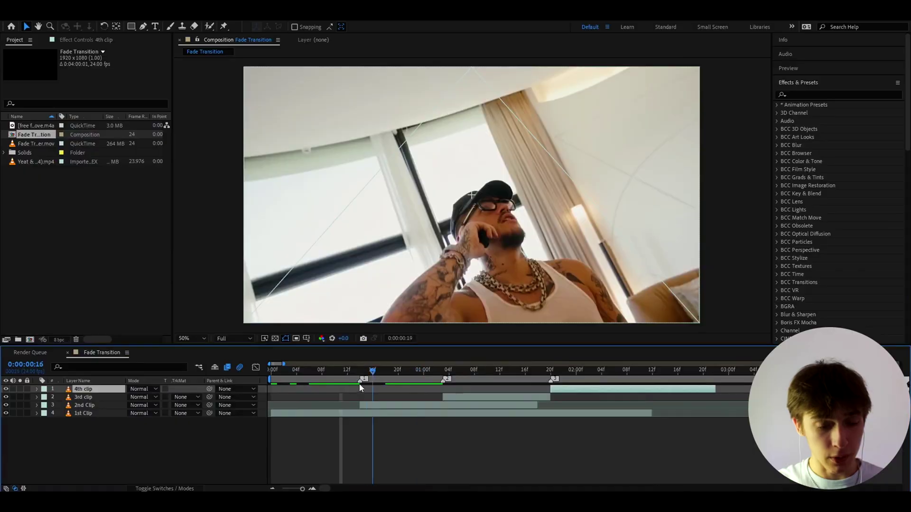
Go back to frame 12, scrub to where the 2nd clip starts, and select 2nd Clip
left_click(347, 371)
left_click(107, 413)
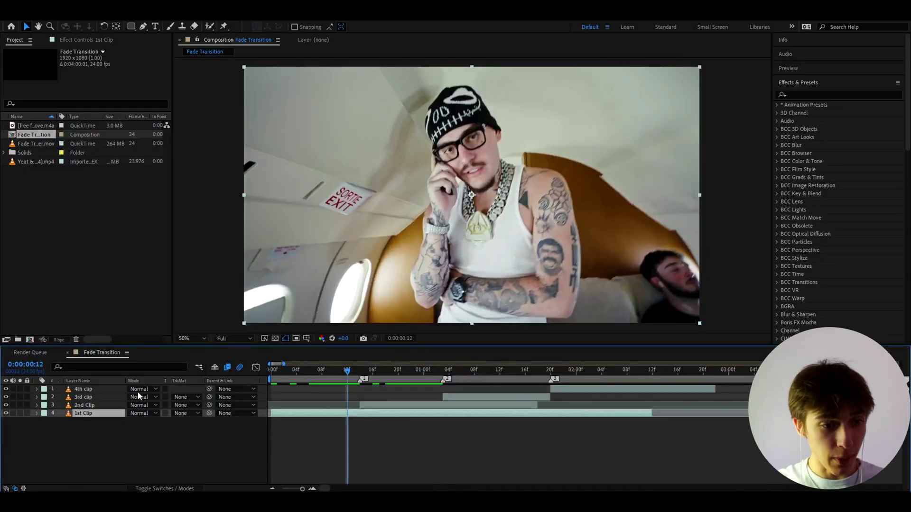
left_click_drag(348, 374, 360, 372)
left_click(362, 405)
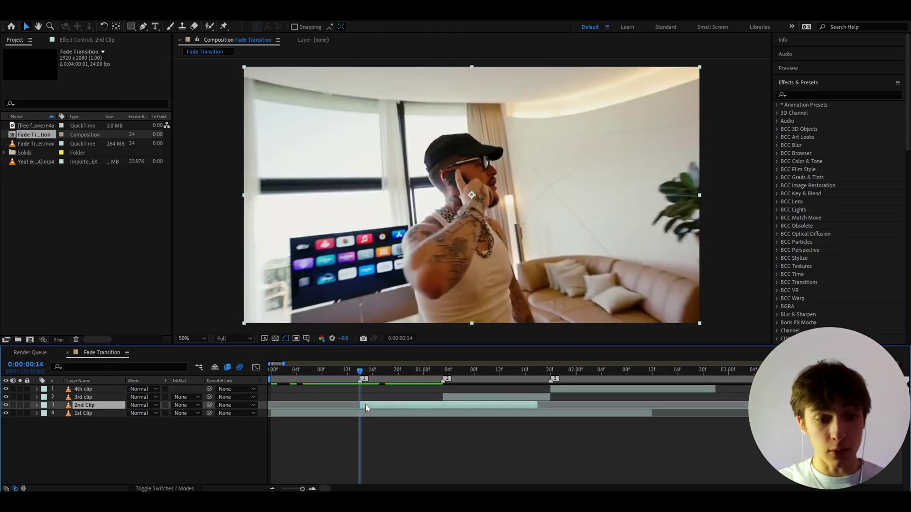
Try Screen, then set the 2nd Clip blending mode to Overlay
right_click(365, 404)
mouse_move(412, 253)
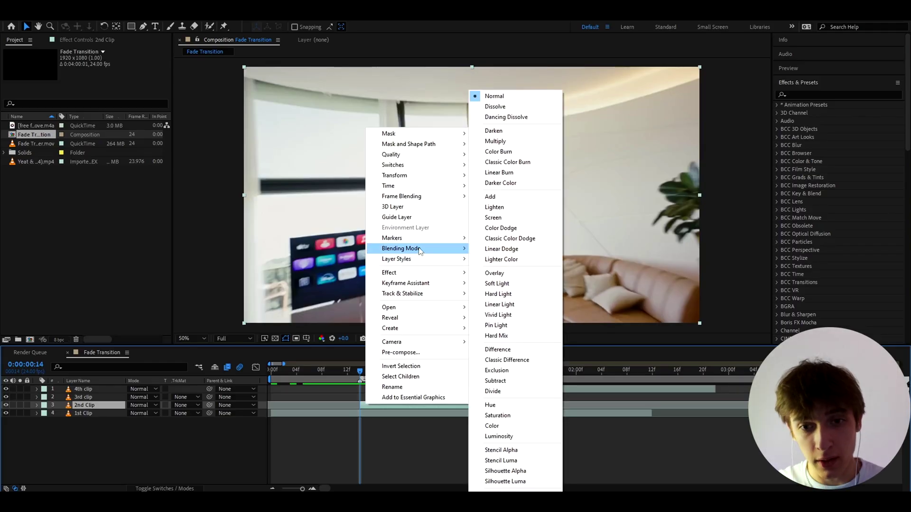
left_click(494, 218)
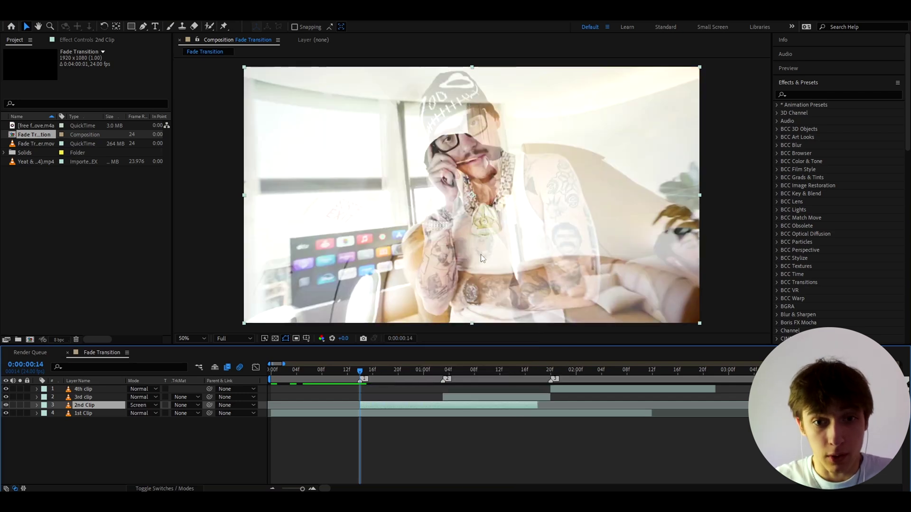
right_click(366, 405)
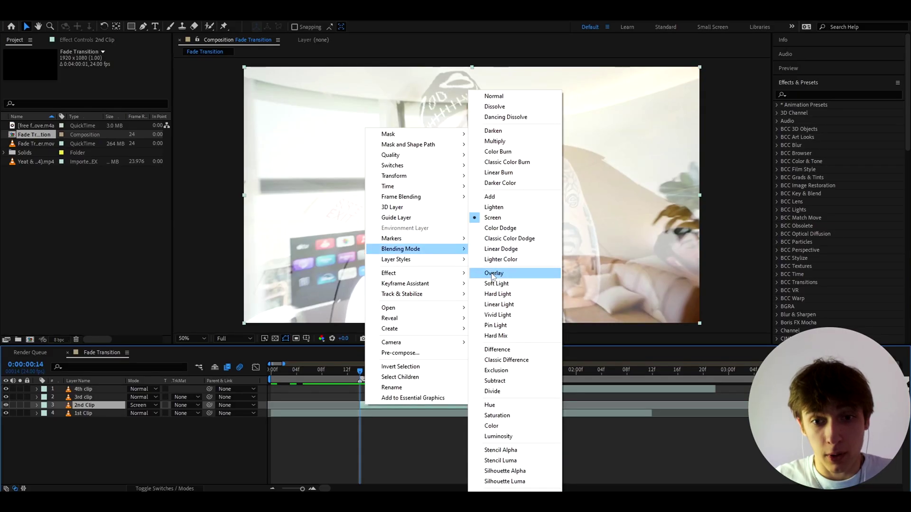
left_click(492, 274)
Scrub and play back the Overlay-blended transition from frame 20
mouse_move(374, 380)
left_mouse_down()
mouse_move(418, 377)
mouse_move(329, 377)
mouse_move(375, 363)
mouse_move(400, 364)
mouse_move(250, 395)
mouse_move(362, 382)
left_mouse_up()
left_click(397, 371)
key("space")
key("space")
Duplicate 1st Clip, hide the original, split the copy and rename it 'freeze'
left_click(355, 414)
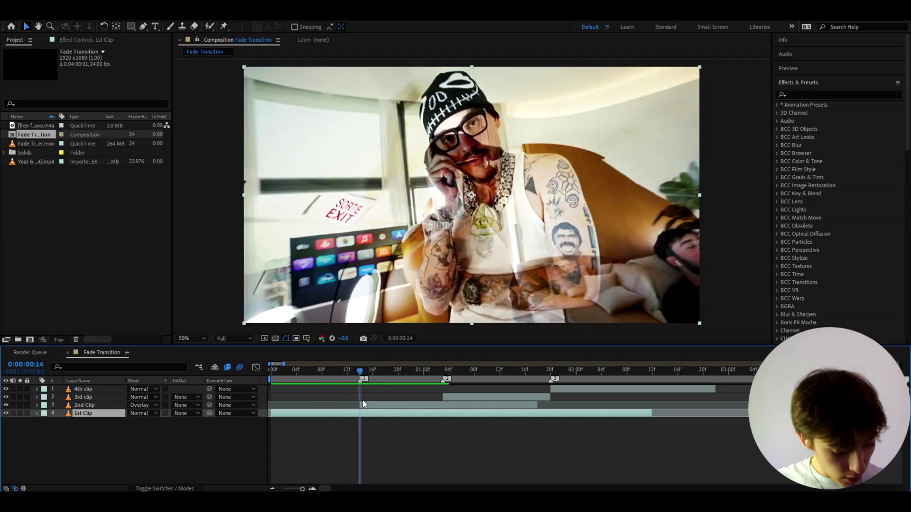
key("ctrl+d")
left_click(7, 422)
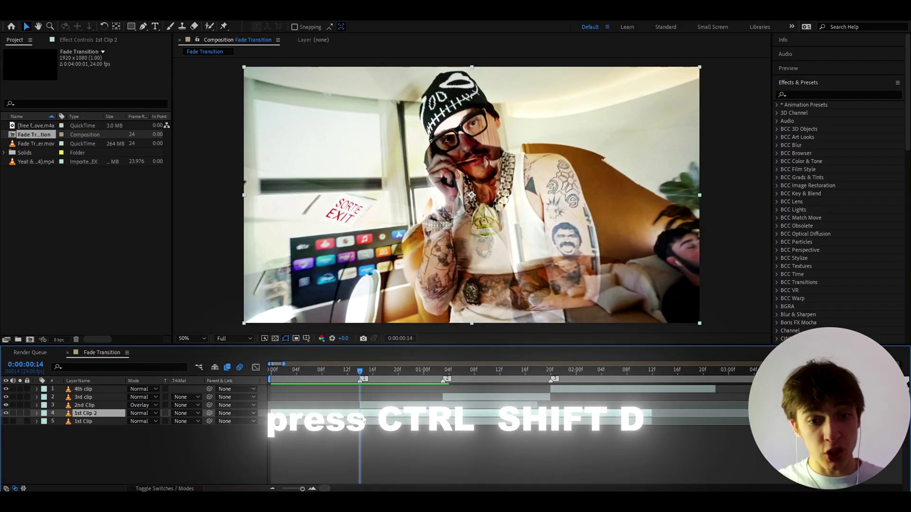
key("ctrl+shift+d")
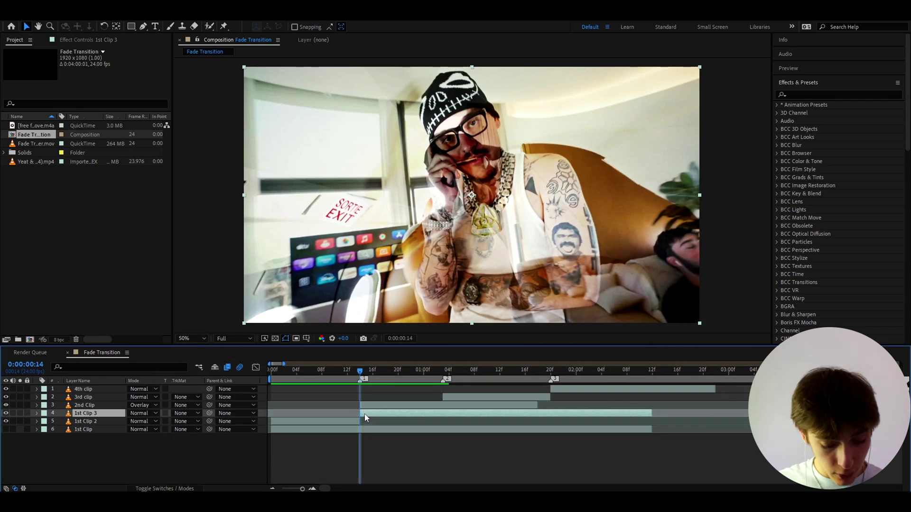
key("Return")
type("freeze")
Apply Freeze Frame to the freeze layer and scrub back to review
right_click(365, 414)
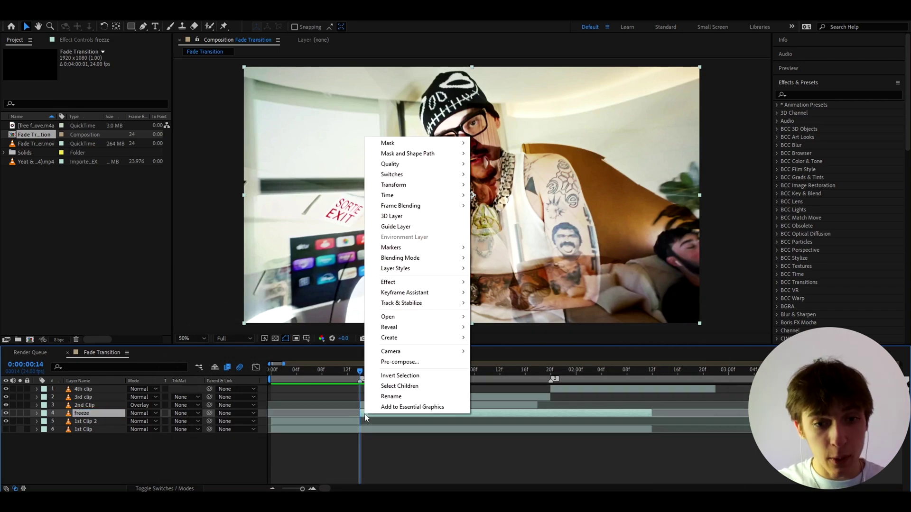
mouse_move(411, 195)
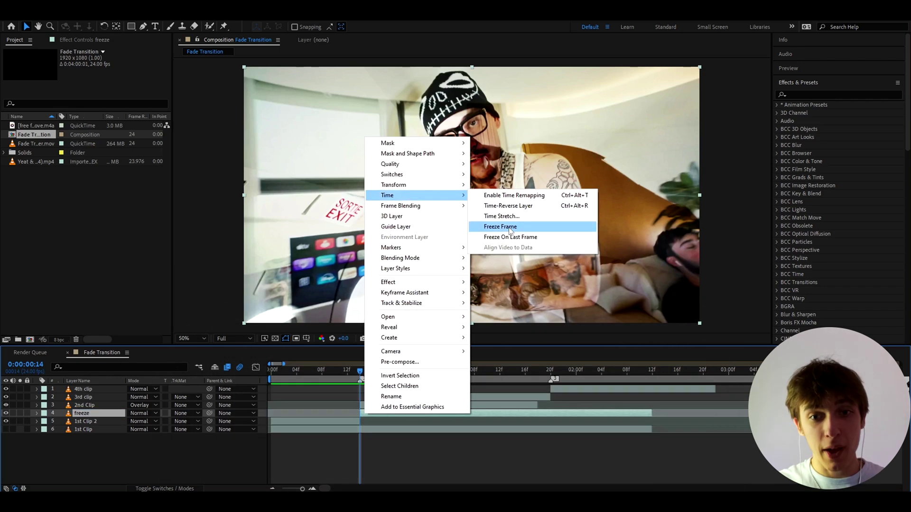
left_click(501, 227)
mouse_move(361, 370)
left_mouse_down()
mouse_move(322, 370)
mouse_move(361, 376)
left_mouse_up()
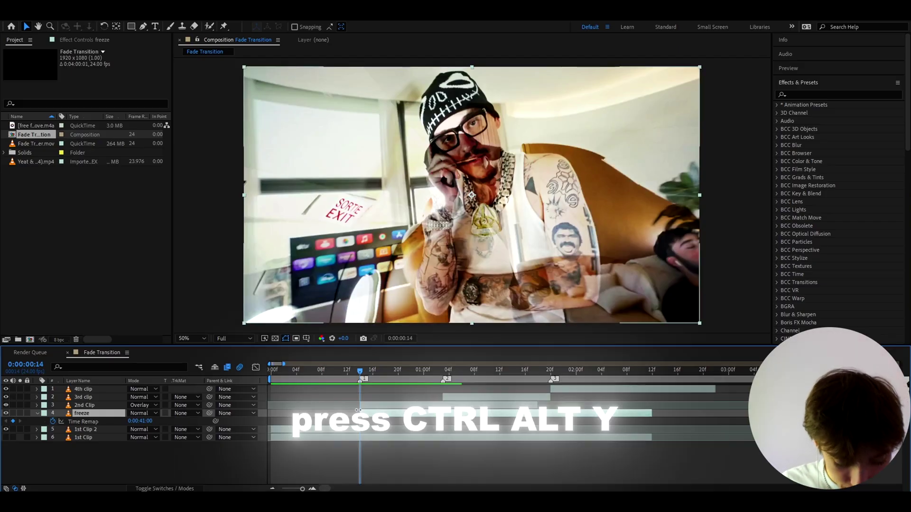
Add an adjustment layer and apply the Transform effect to it
key("ctrl+alt+y")
key("ctrl+space")
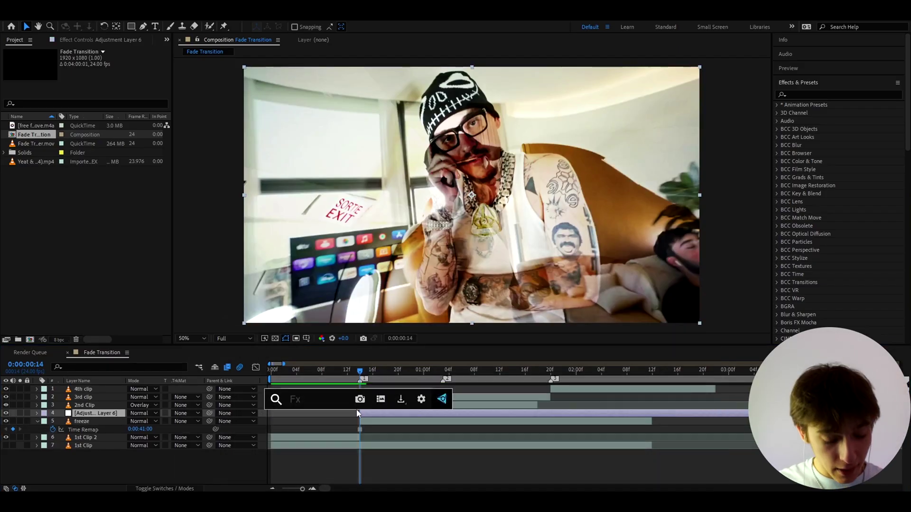
type("trans")
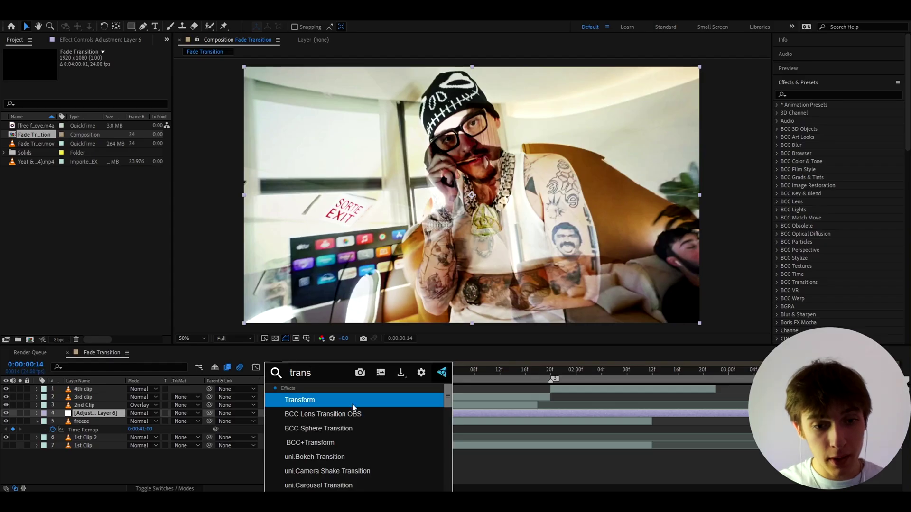
left_click(353, 406)
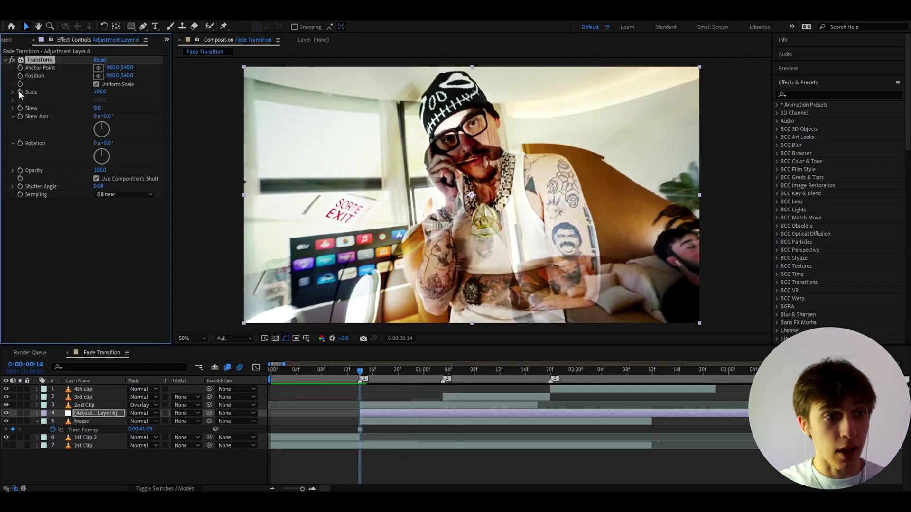
Animate Transform Scale from 100 at 0:14 to 125 at 1:02 and preview it
left_click(20, 92)
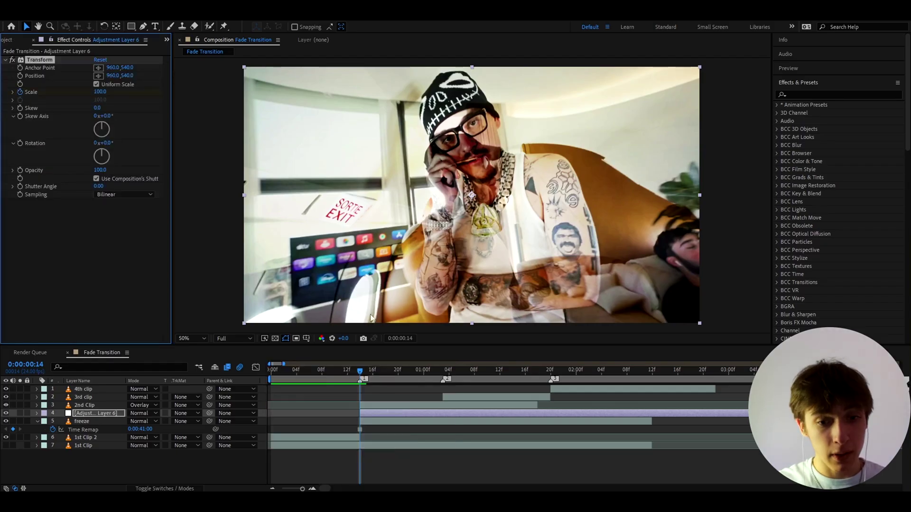
left_click(436, 370)
left_click(104, 93)
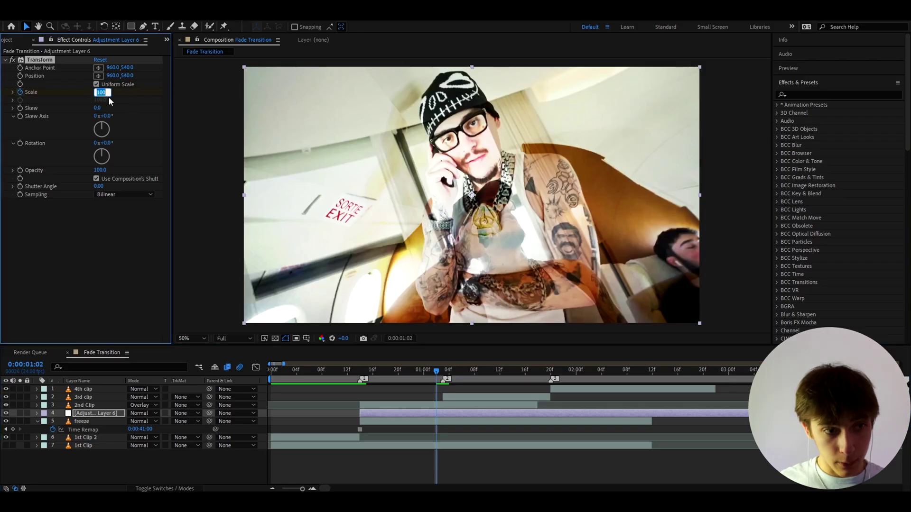
type("125")
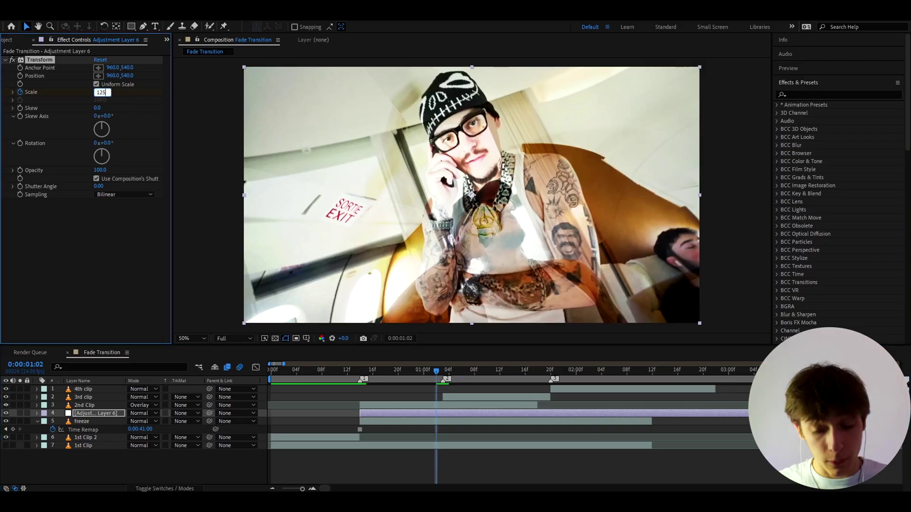
key("Return")
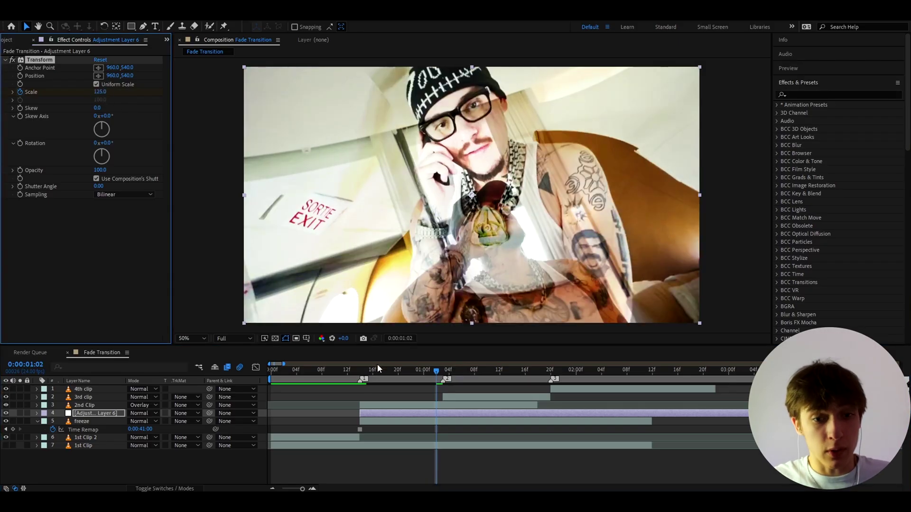
key("space")
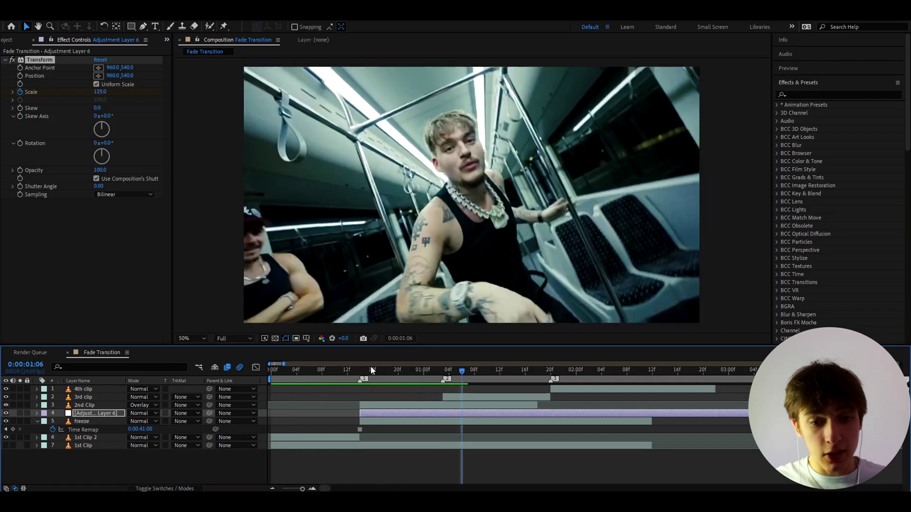
left_click_drag(371, 367, 357, 385)
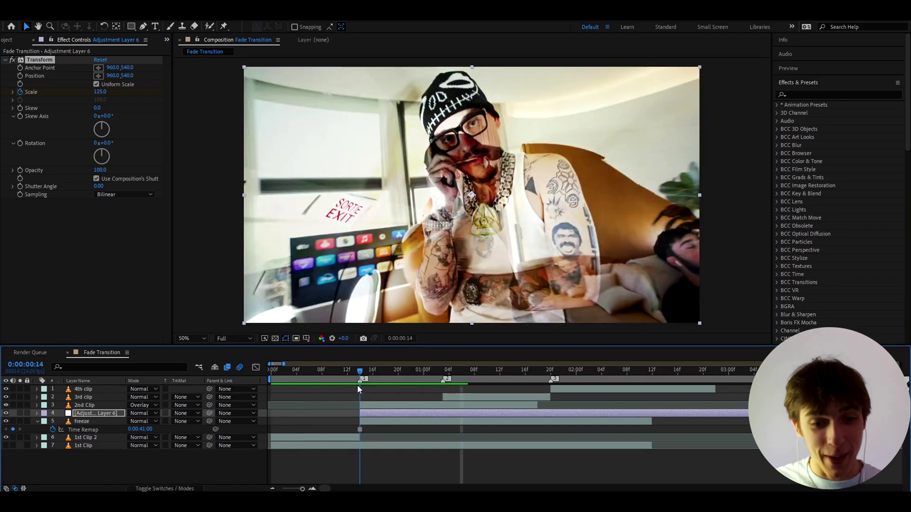
Keyframe the freeze layer's Opacity from 100% at 0:14 to 15% at 1:03, then select both keys
left_click(365, 422)
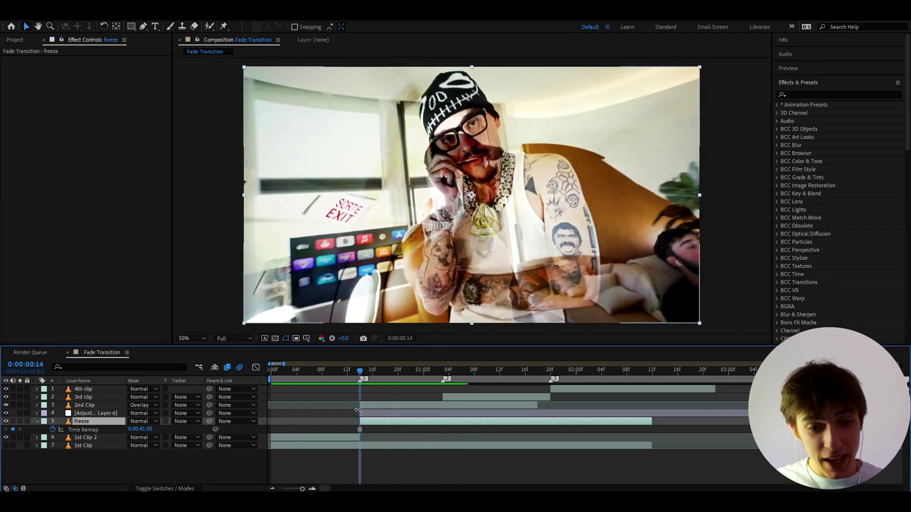
key("t")
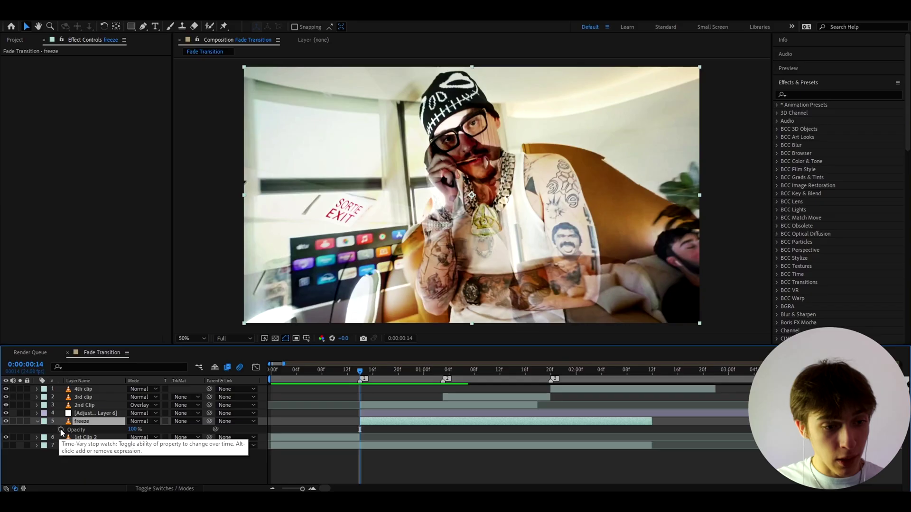
left_click(60, 430)
left_click(442, 369)
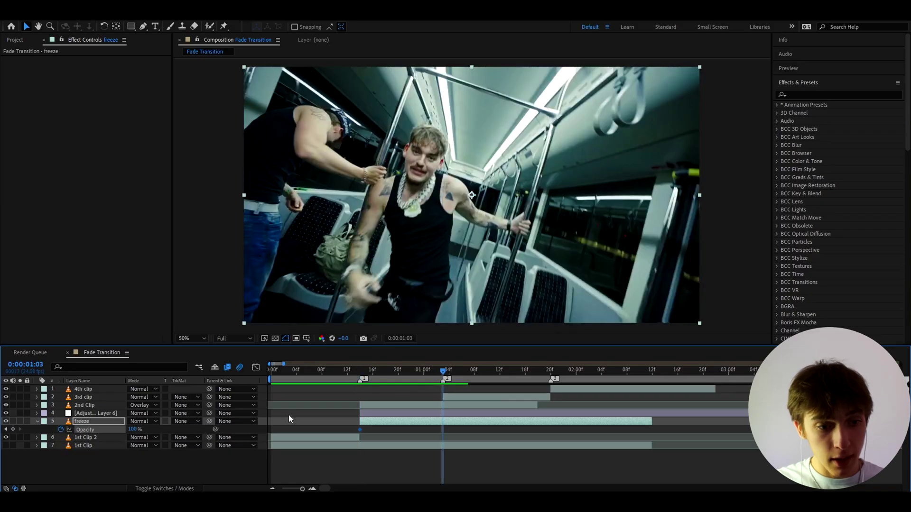
left_click(134, 429)
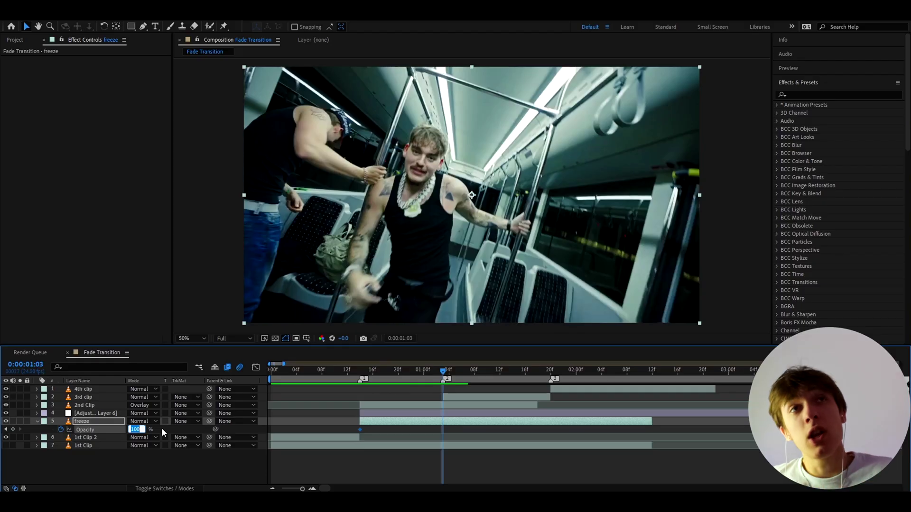
type("15")
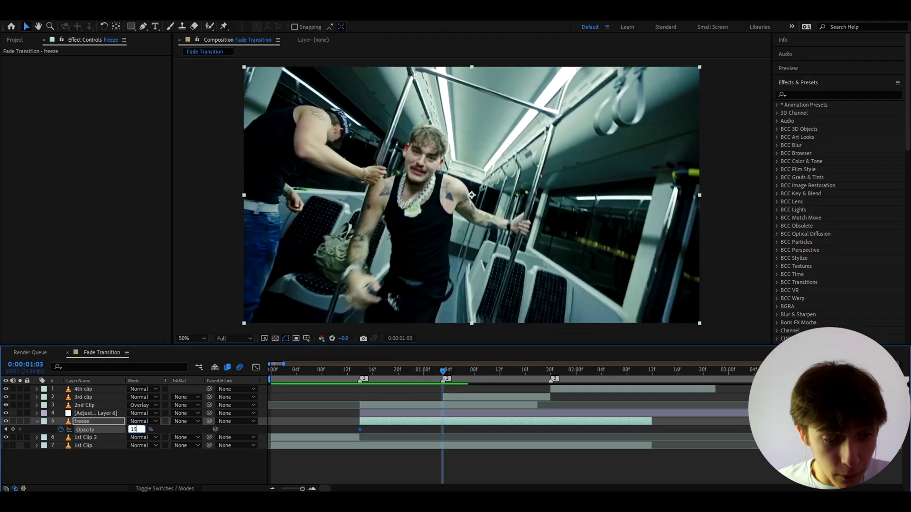
key("Return")
left_click(422, 370)
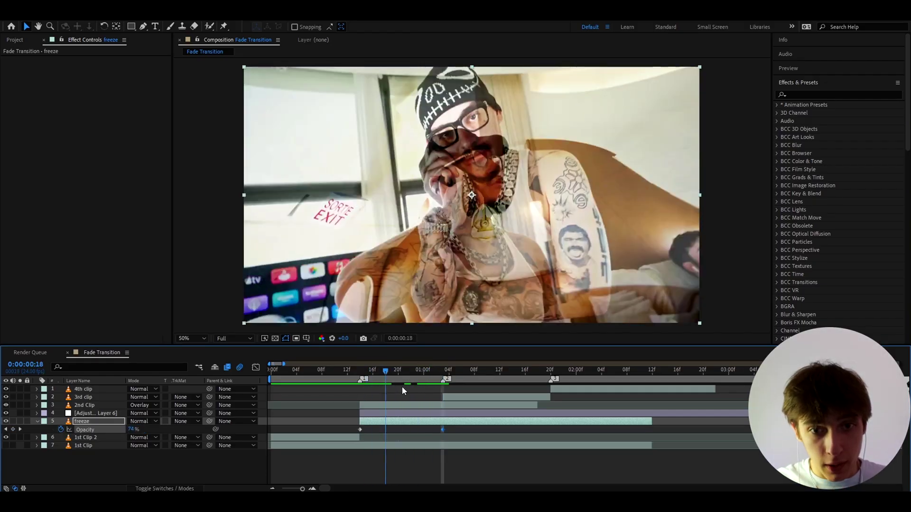
left_click_drag(450, 428, 347, 434)
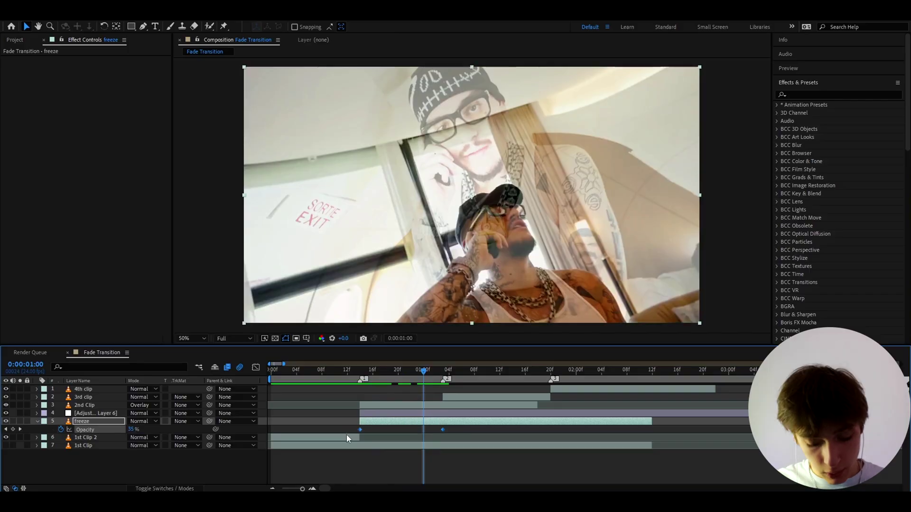
Easy-ease both Opacity keyframes and steepen the curve's start in the Graph Editor
key("F9")
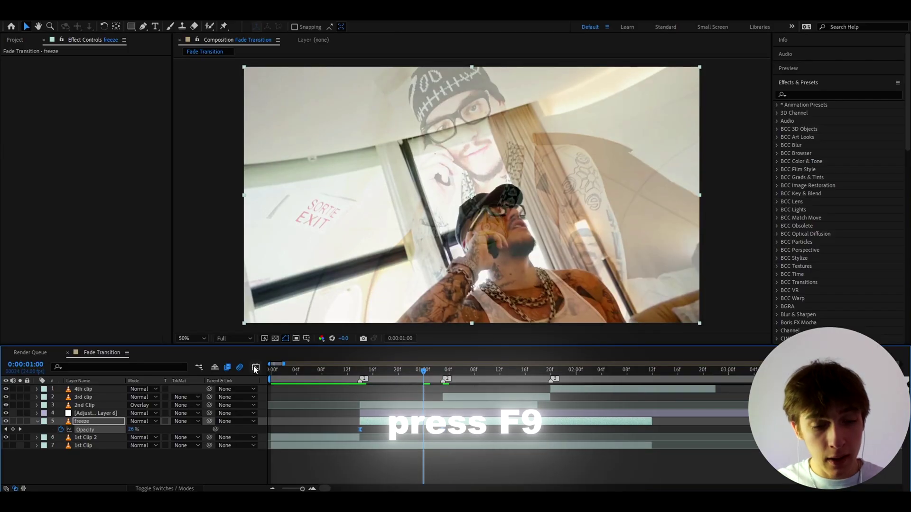
left_click(256, 367)
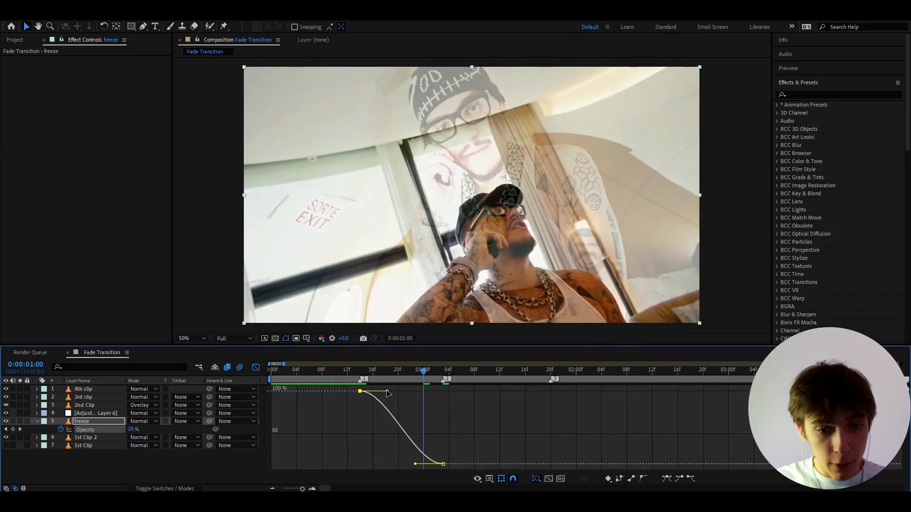
left_click_drag(388, 393, 362, 415)
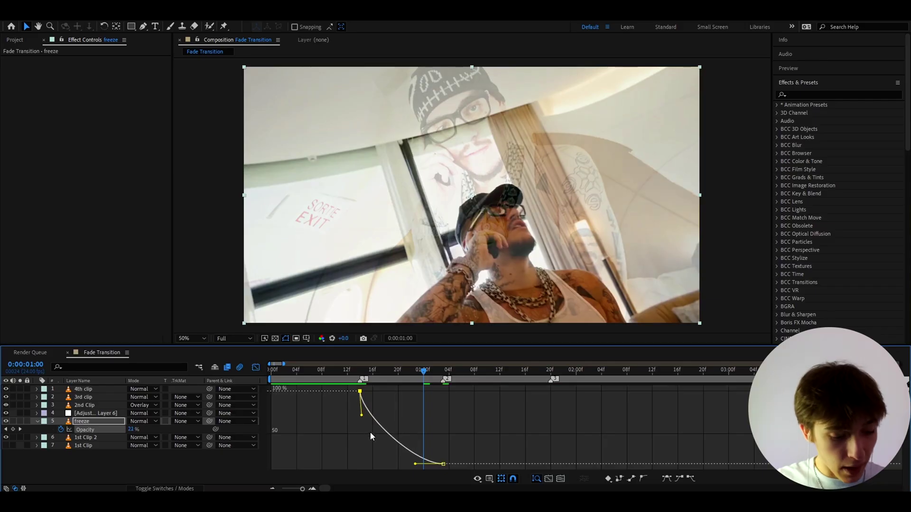
left_click_drag(416, 465, 367, 463)
Preview the reshaped fade and return to the layer bar view with 2nd Clip selected
left_click(291, 371)
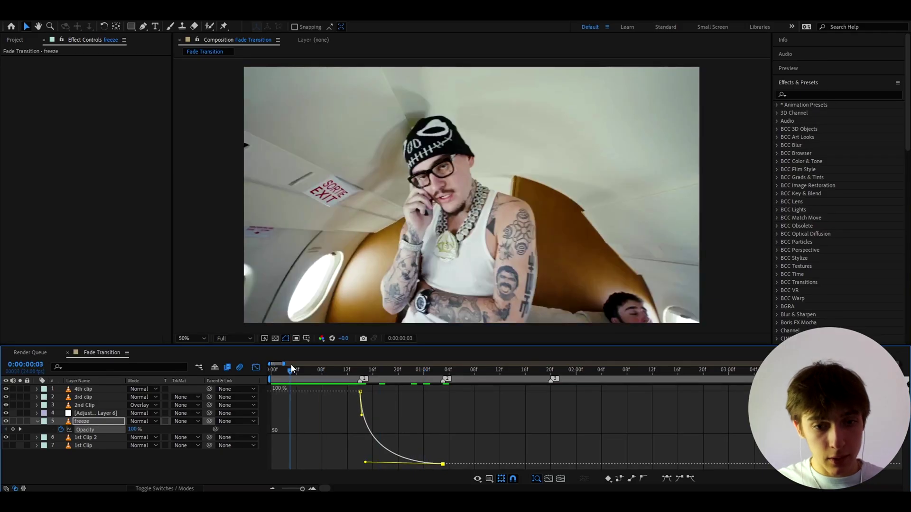
key("space")
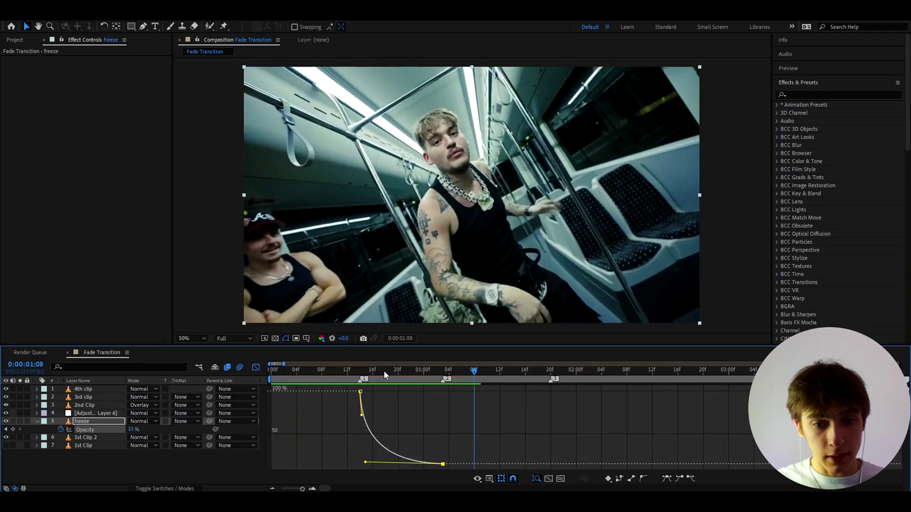
left_click_drag(384, 372, 360, 386)
left_click(256, 368)
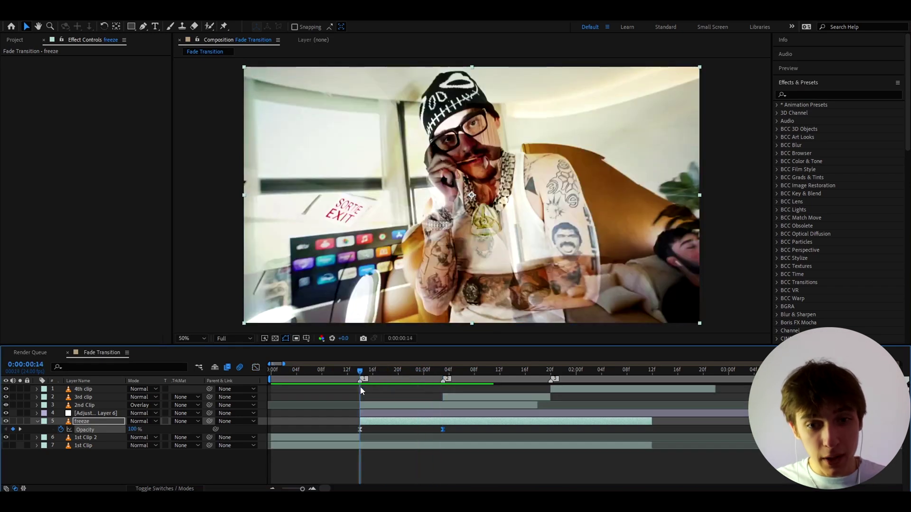
left_click(375, 405)
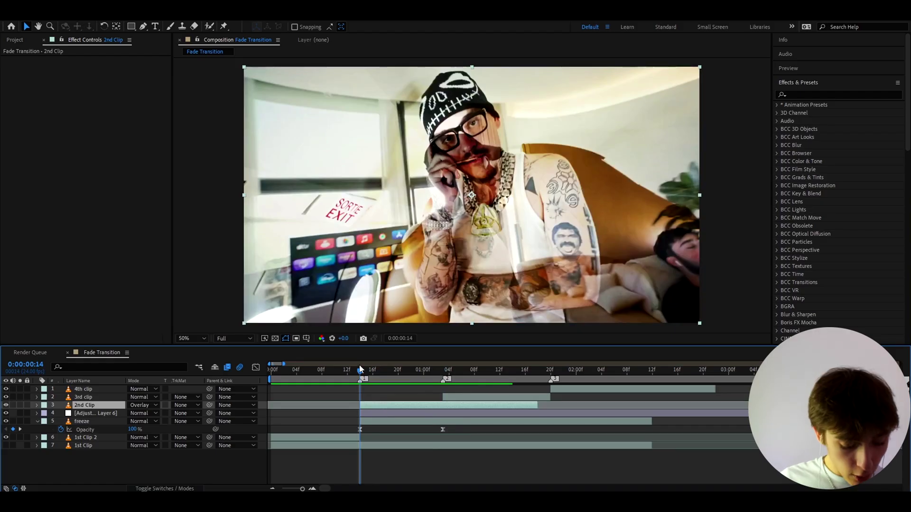
Add Adjustment Layer 7 with S_DissolveShake and keyframe Dissolve Percent from 41%
key("ctrl+alt+y")
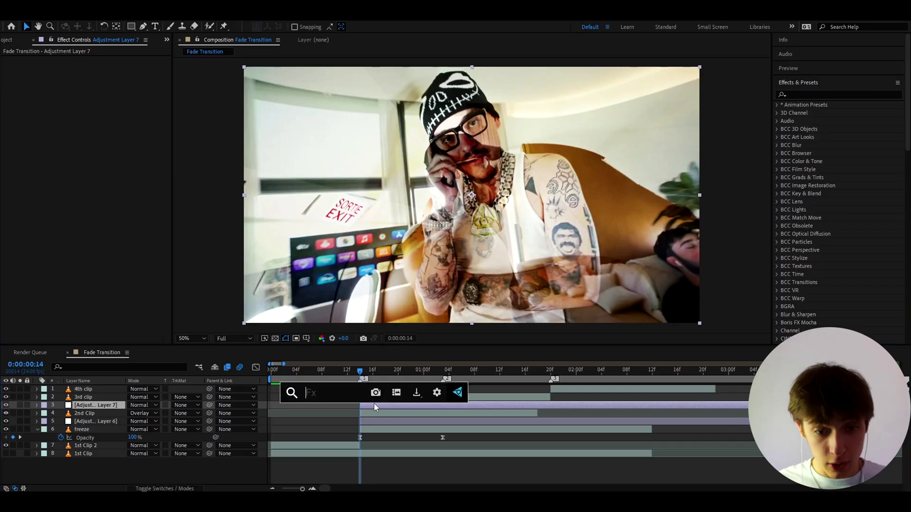
key("ctrl+space")
type("s_")
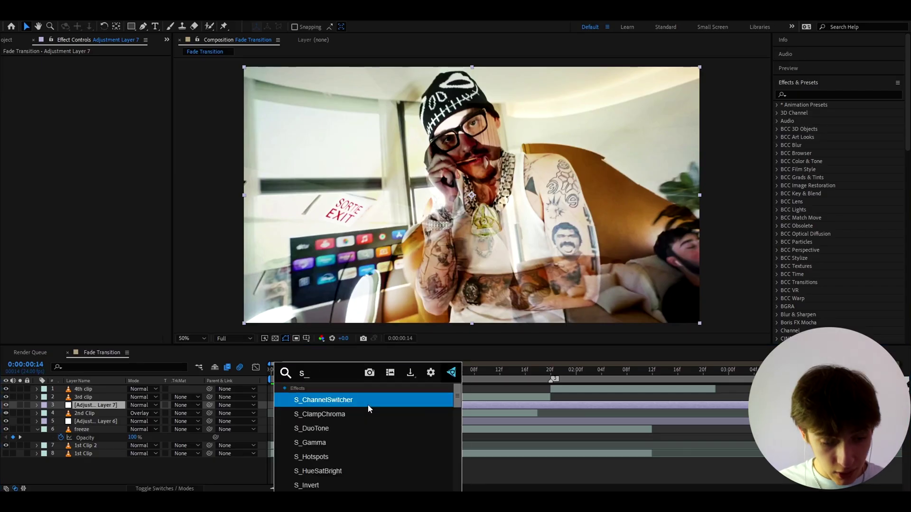
type("dissolveshake")
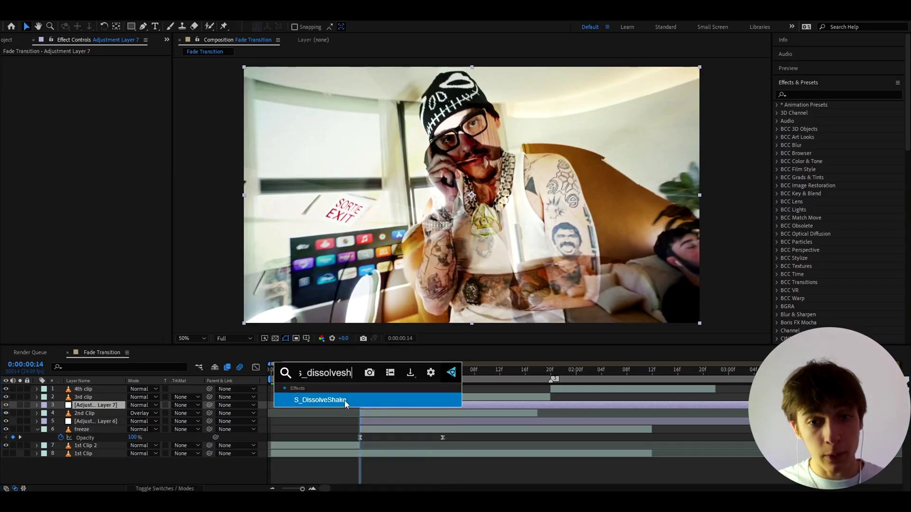
key("Return")
left_click_drag(98, 108, 113, 101)
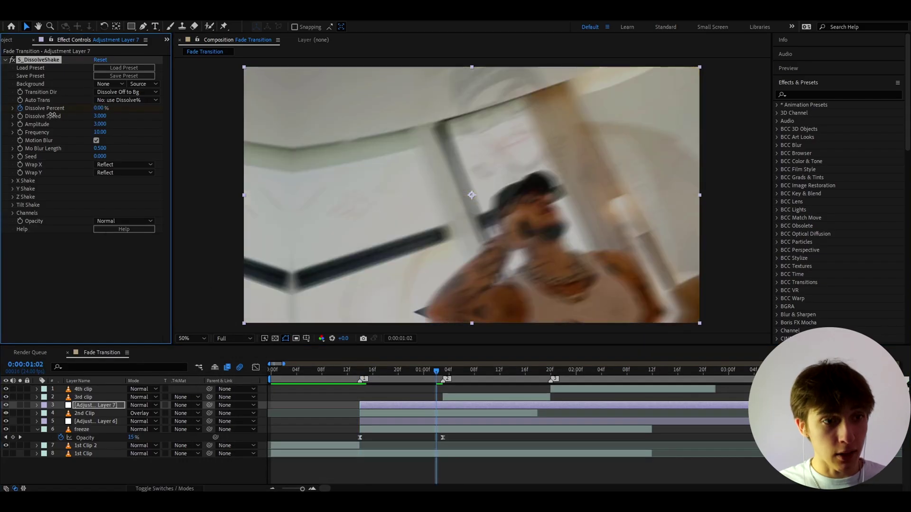
left_click(379, 369)
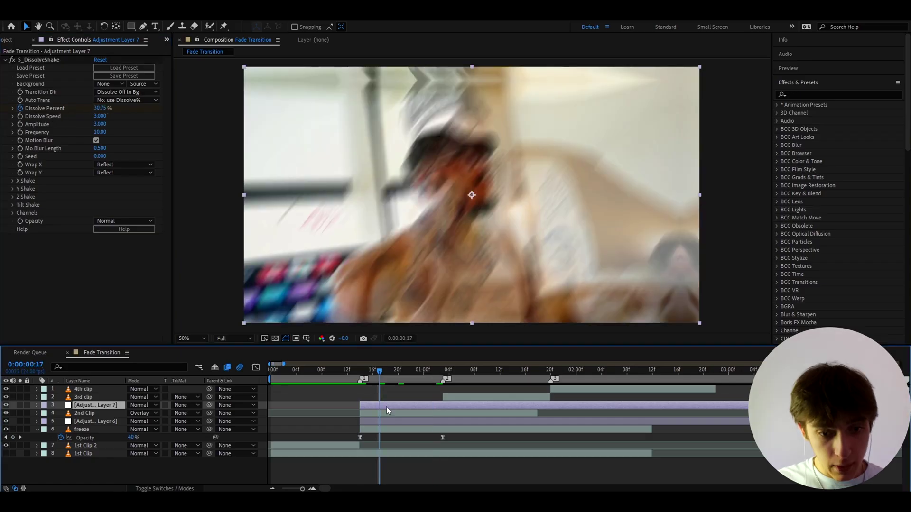
Easy-ease the Dissolve Percent keyframes and steepen the curve's start in the Graph Editor
key("u")
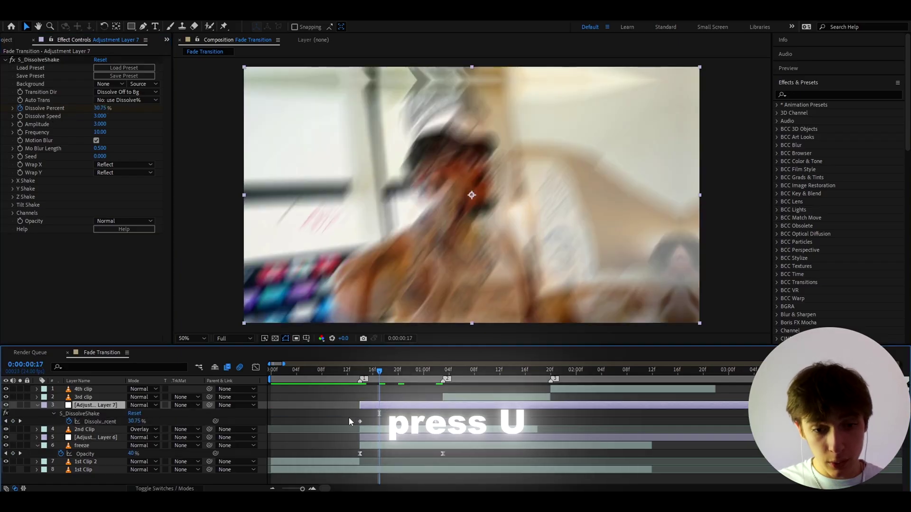
left_click_drag(349, 417, 448, 423)
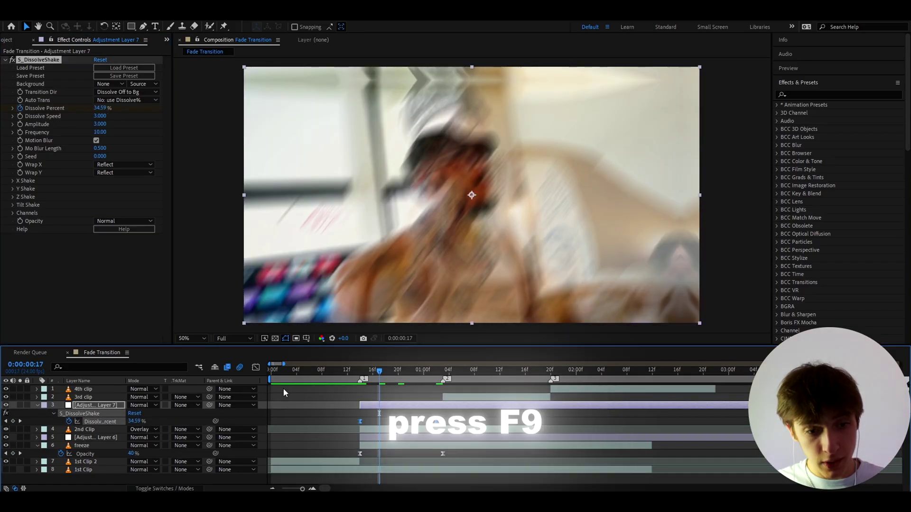
key("F9")
key("shift+F3")
left_click(360, 391)
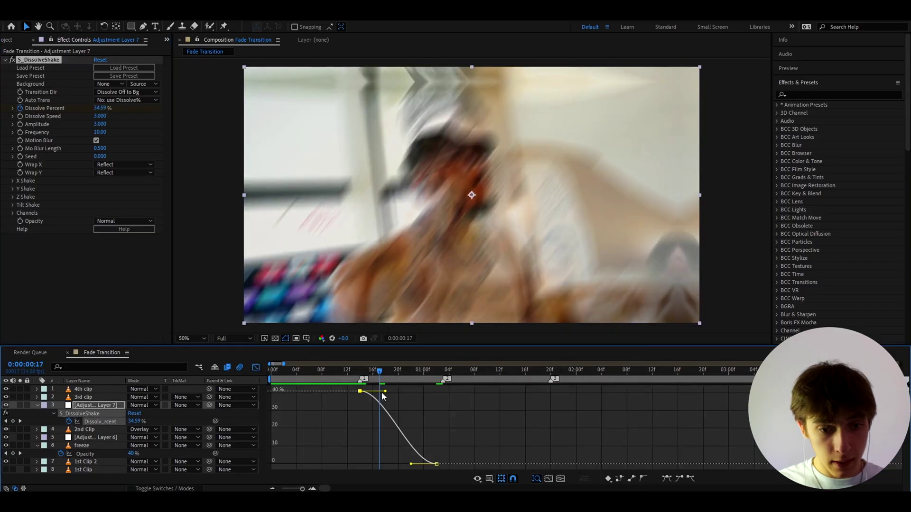
left_click_drag(382, 392, 364, 436)
left_click_drag(411, 464, 381, 461)
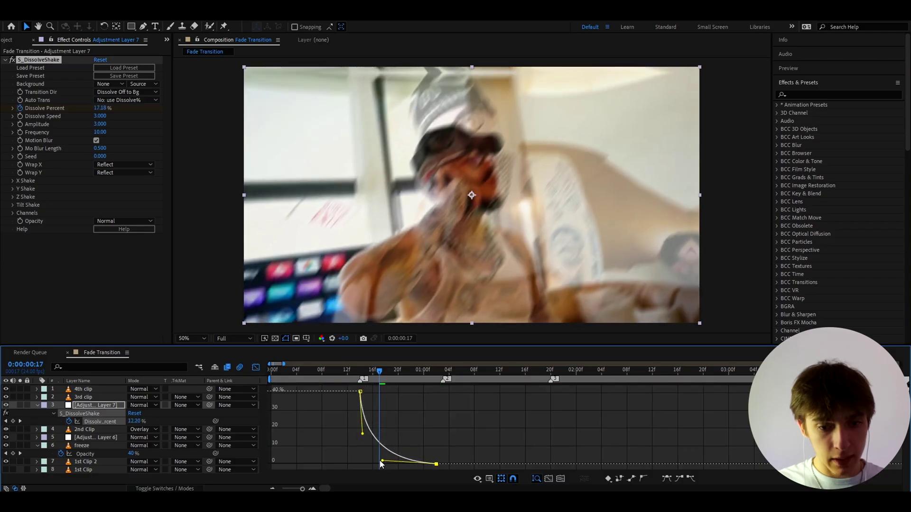
left_click_drag(382, 367, 341, 372)
Return to frame 14 and delete the S_DissolveShake effect from Adjustment Layer 7
key("k")
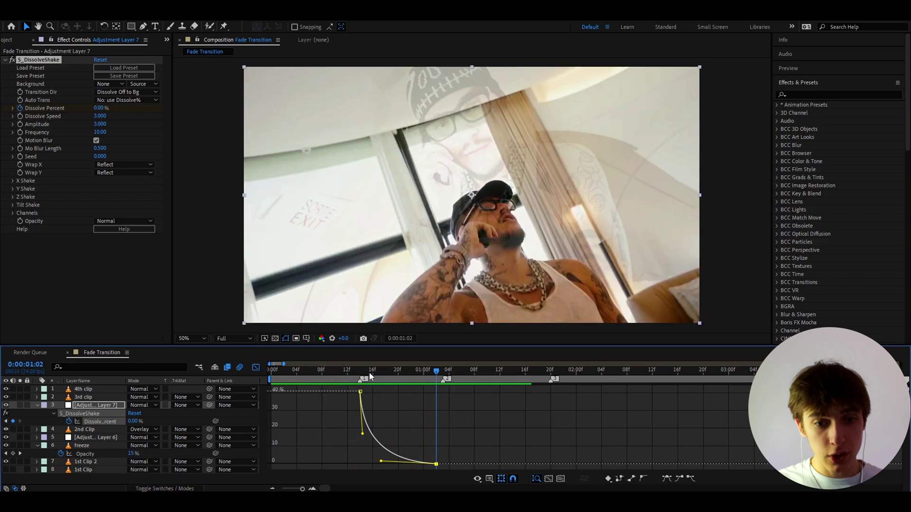
key("j")
left_click(256, 367)
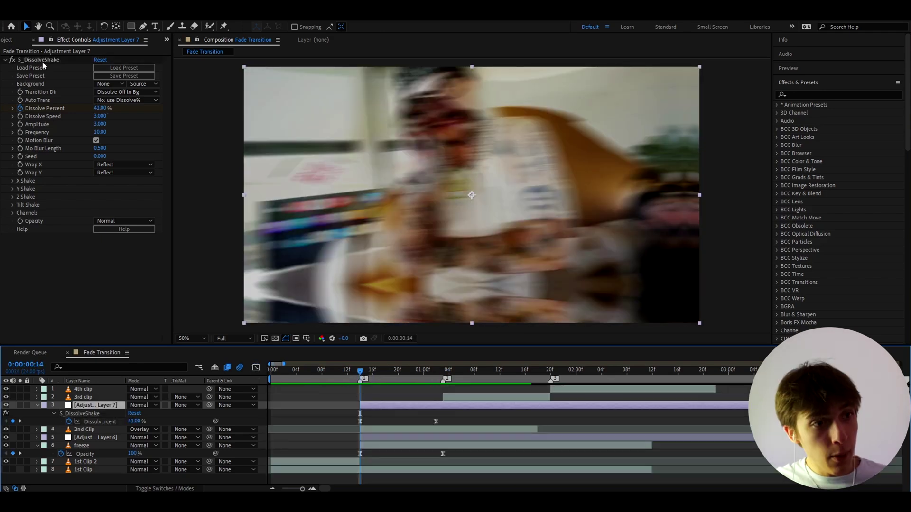
left_click(39, 60)
key("Delete")
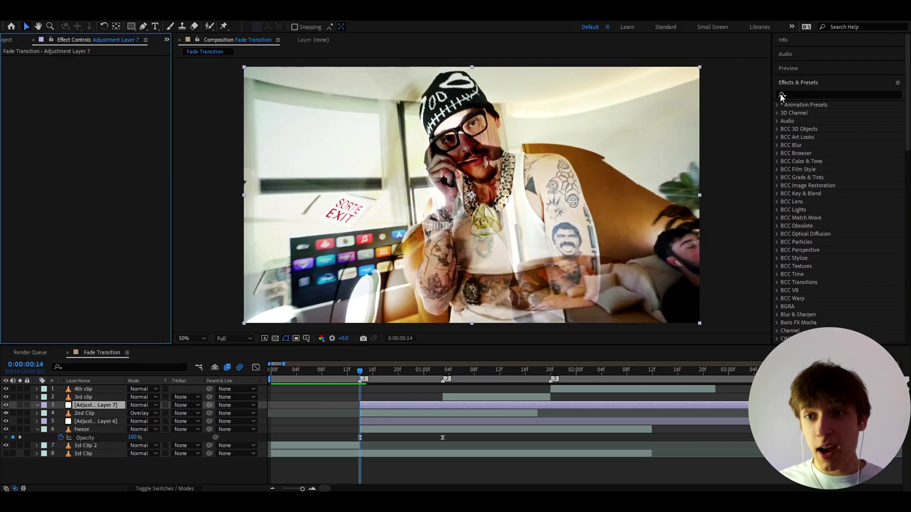
Apply the Extreme Ripple preset from User Presets > Impact Presets to Adjustment Layer 7
left_click(776, 104)
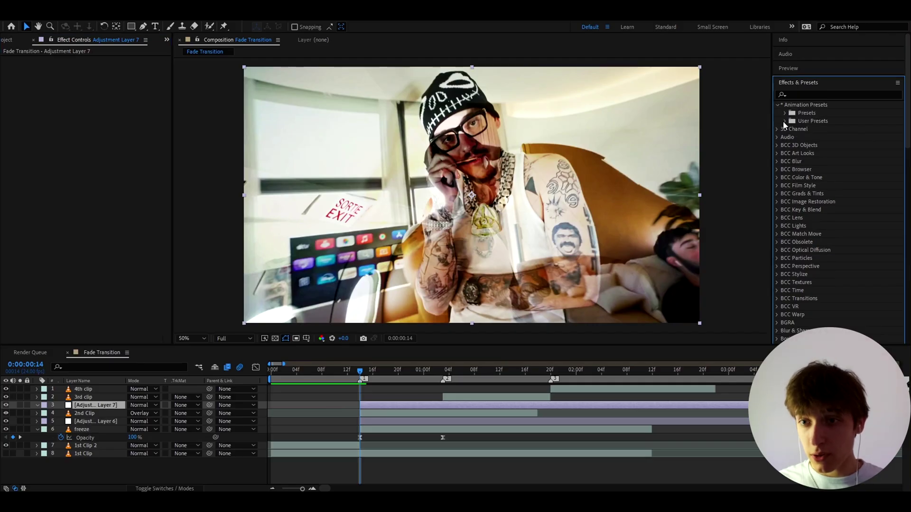
left_click(785, 121)
left_click_drag(772, 139, 763, 137)
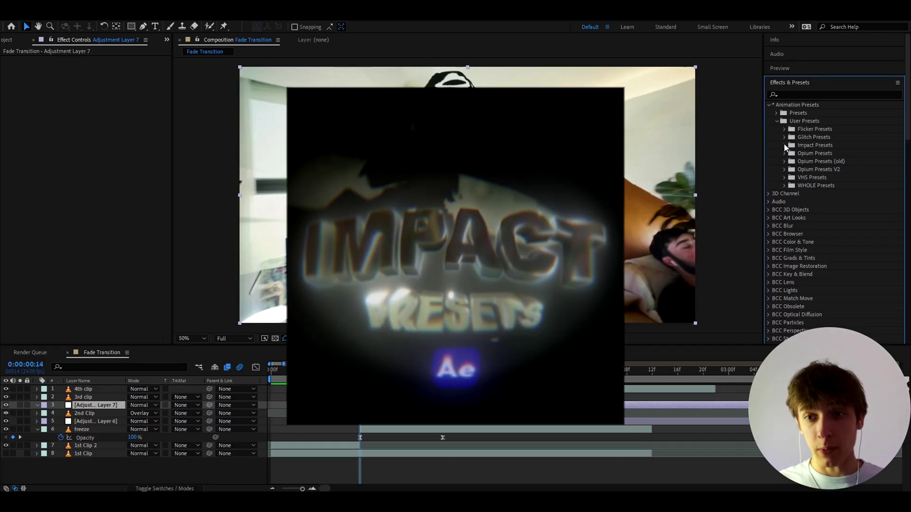
left_click(783, 144)
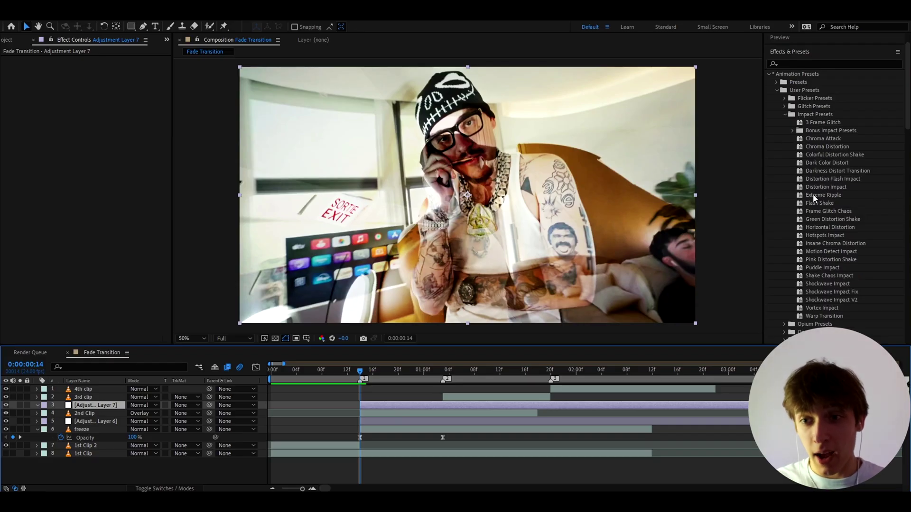
left_click_drag(813, 194, 367, 407)
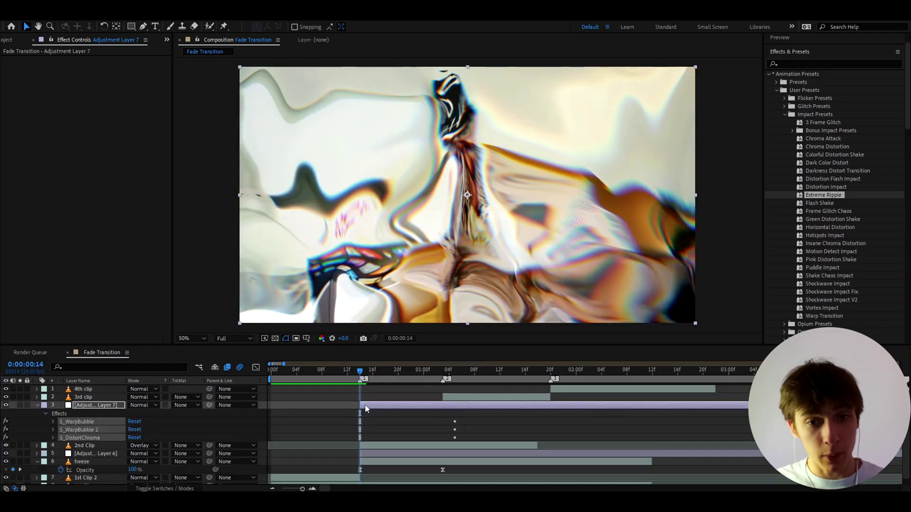
Preview the ripple transition around frames 11-17 and collapse the effect list
key("space")
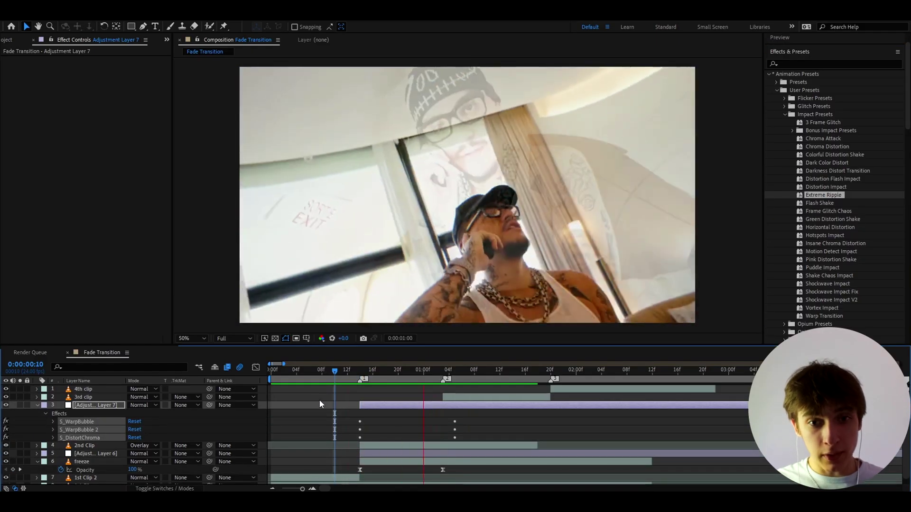
left_click(341, 371)
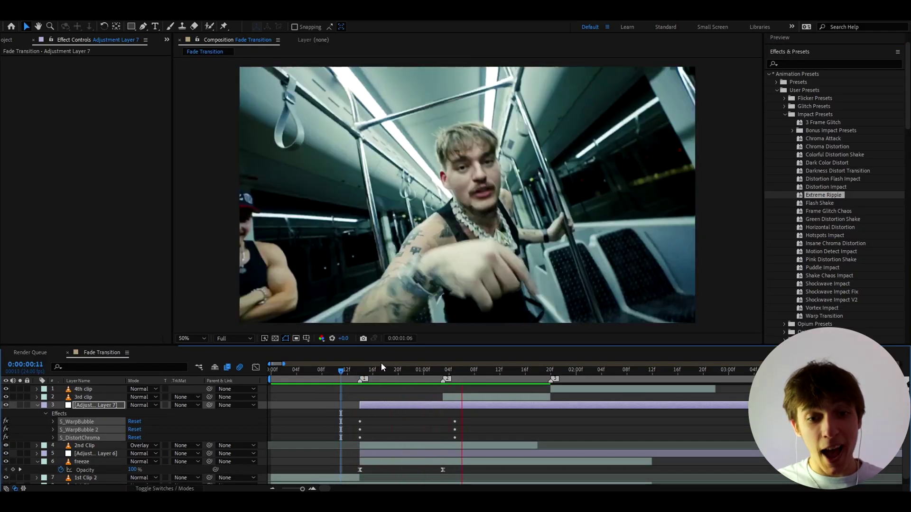
left_click(380, 370)
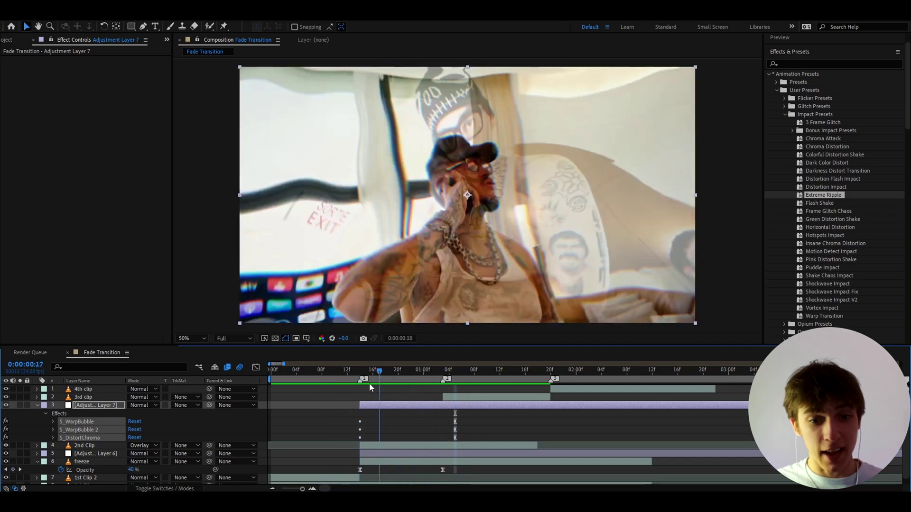
key("i")
key("e")
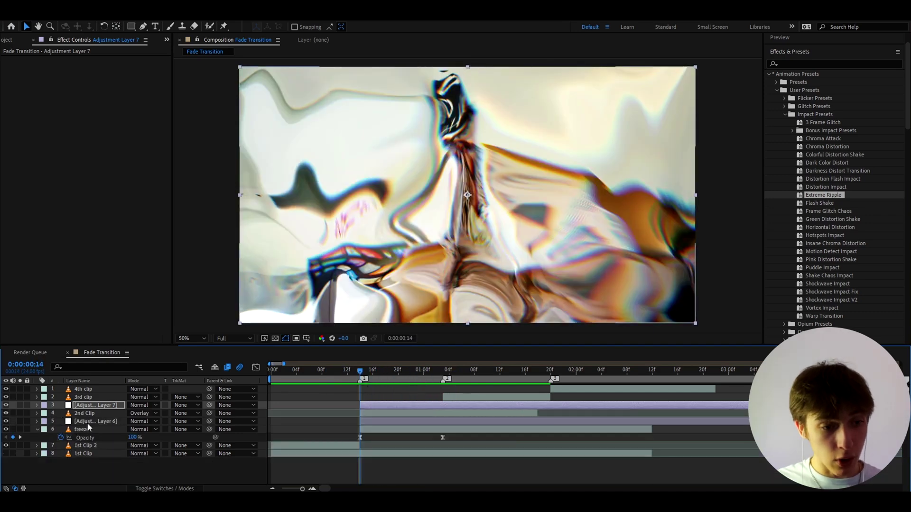
Add Adjustment Layer 8 above Layer 6 and apply the Puddle Impact preset
left_click(89, 422)
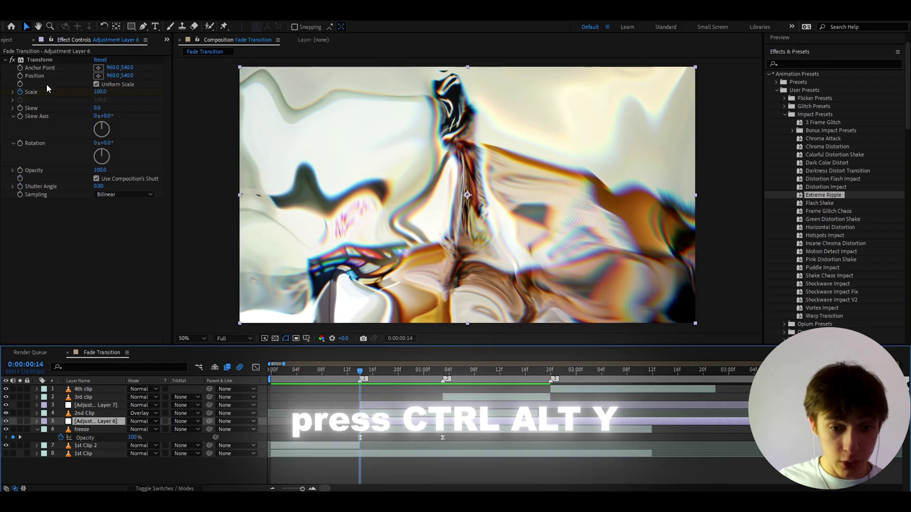
key("ctrl+alt+y")
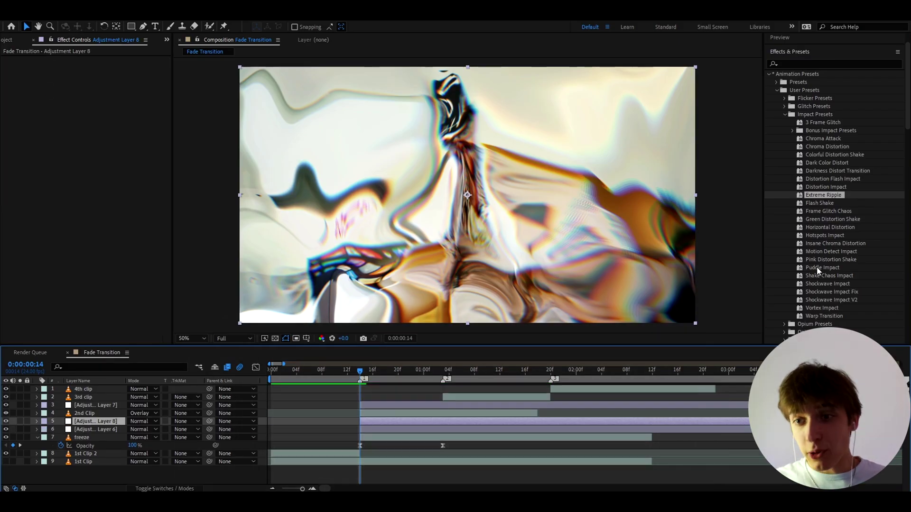
double_click(822, 268)
Preview the transition with and without Adjustment Layer 7 to compare the distortions
key("space")
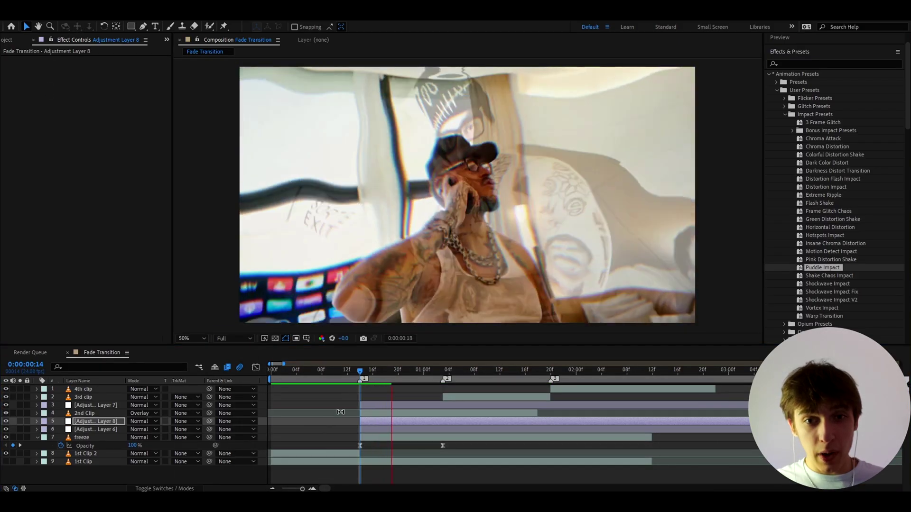
key("space")
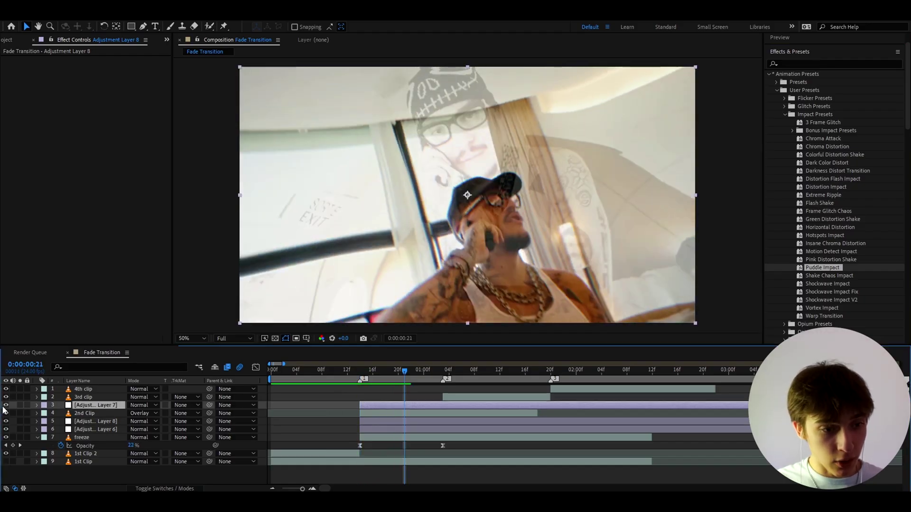
left_click(6, 405)
left_click_drag(388, 371, 340, 379)
left_click(6, 406)
key("space")
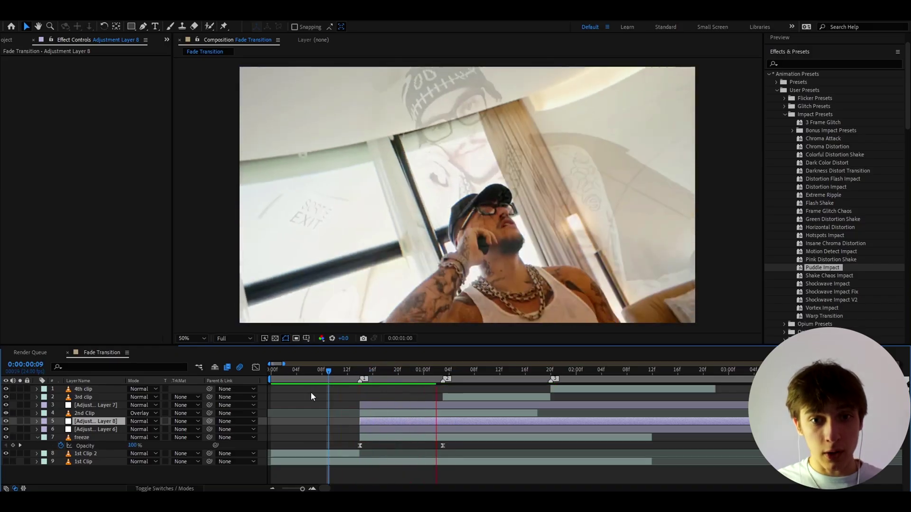
left_click(289, 370)
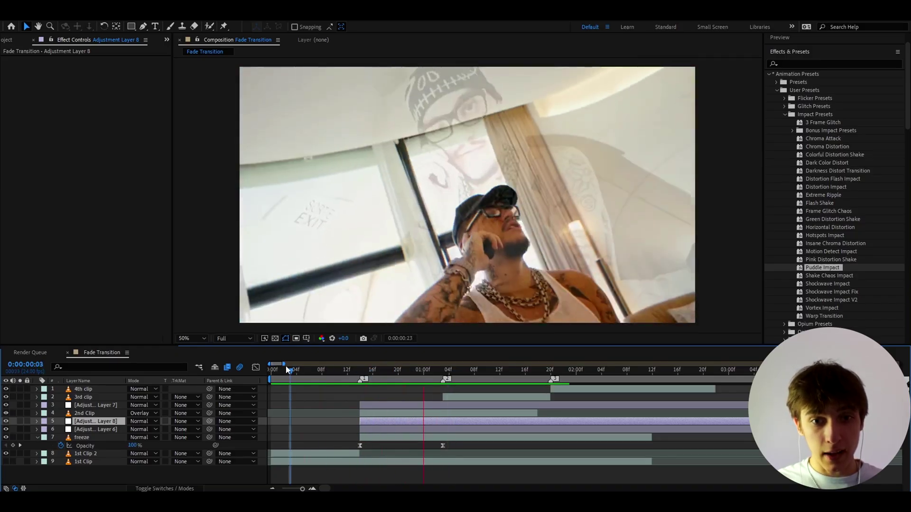
key("space")
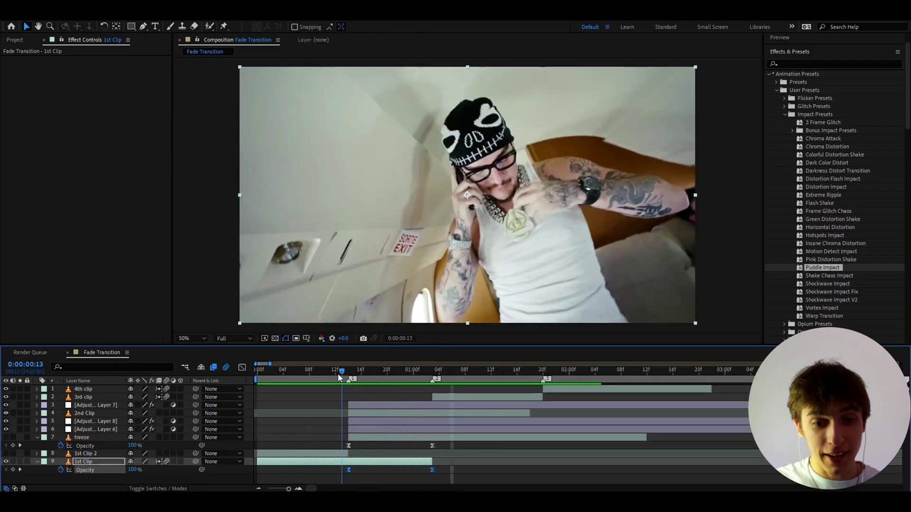
left_click_drag(338, 374, 431, 374)
Set the 3rd clip layer's blending mode to Screen and check it at 1:03
left_click(437, 397)
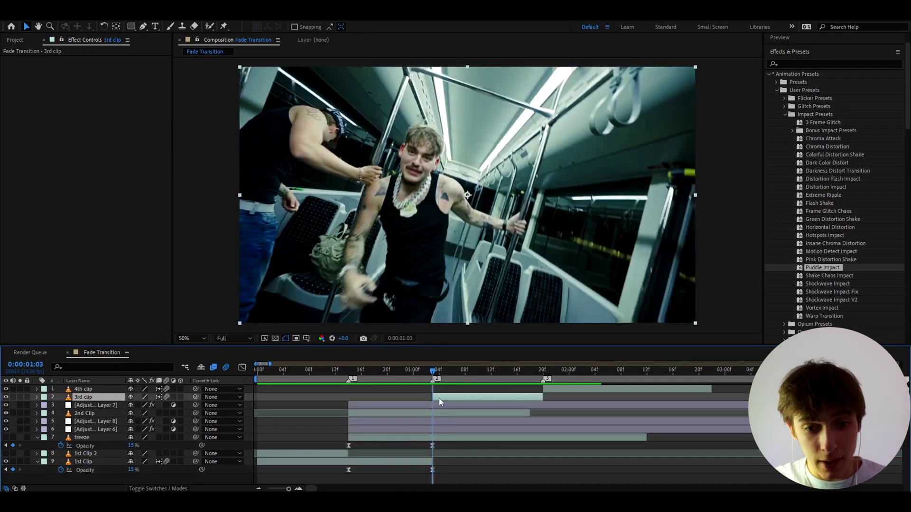
right_click(439, 398)
mouse_move(477, 242)
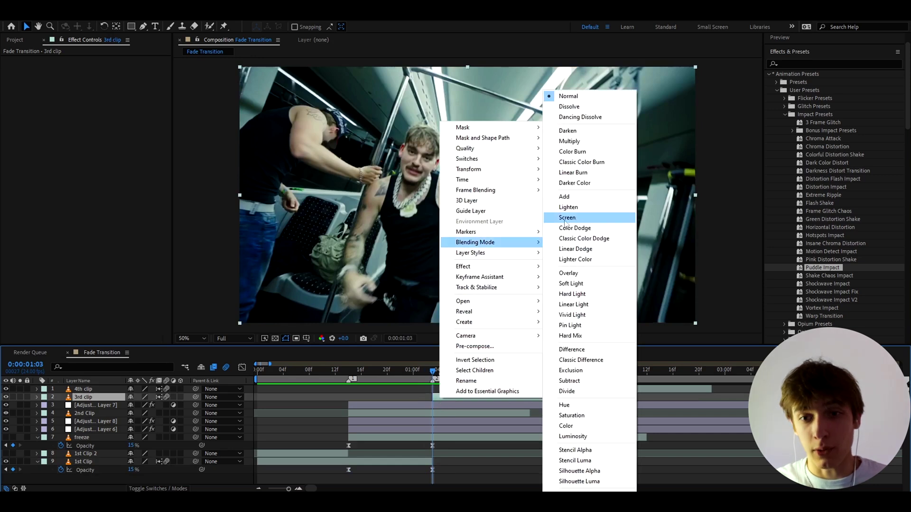
left_click(576, 219)
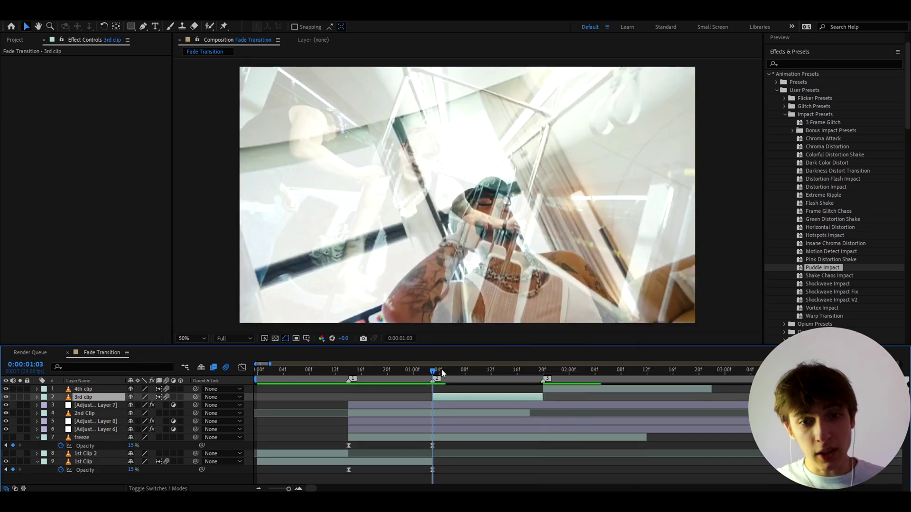
left_click(437, 377)
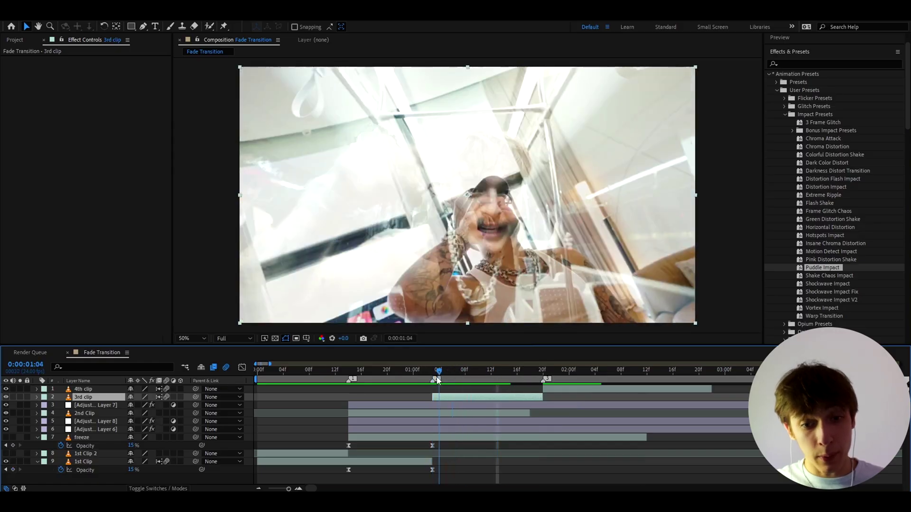
left_click_drag(437, 379, 432, 384)
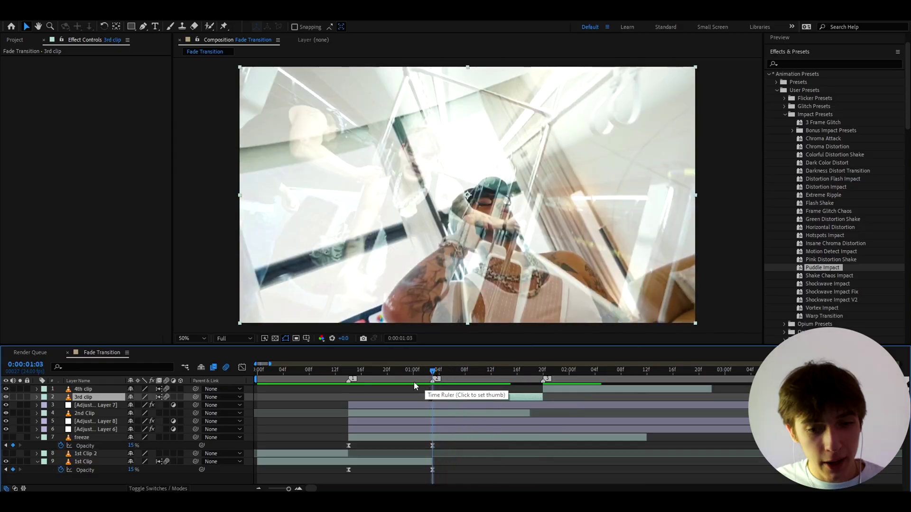
Split 2nd Clip at 1:03 and enable time remapping on 2nd Clip 2
left_click(436, 407)
left_click(430, 413)
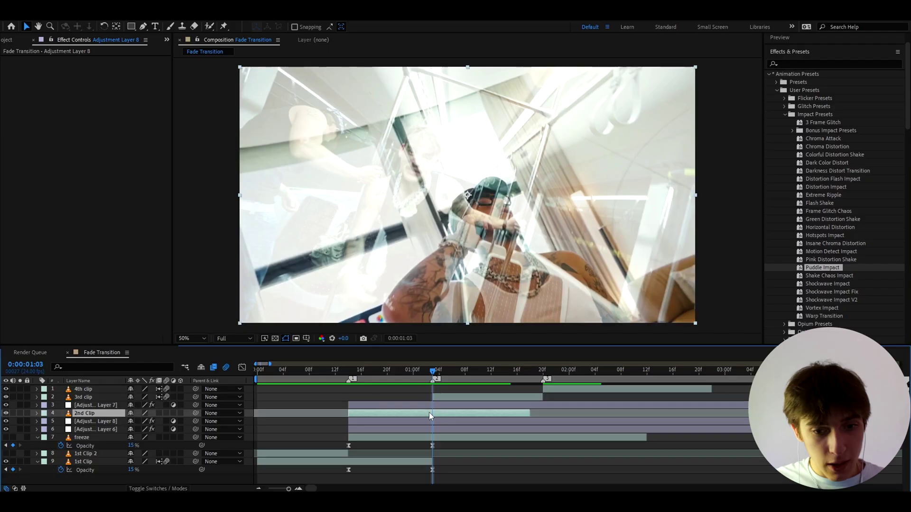
key("ctrl+shift+d")
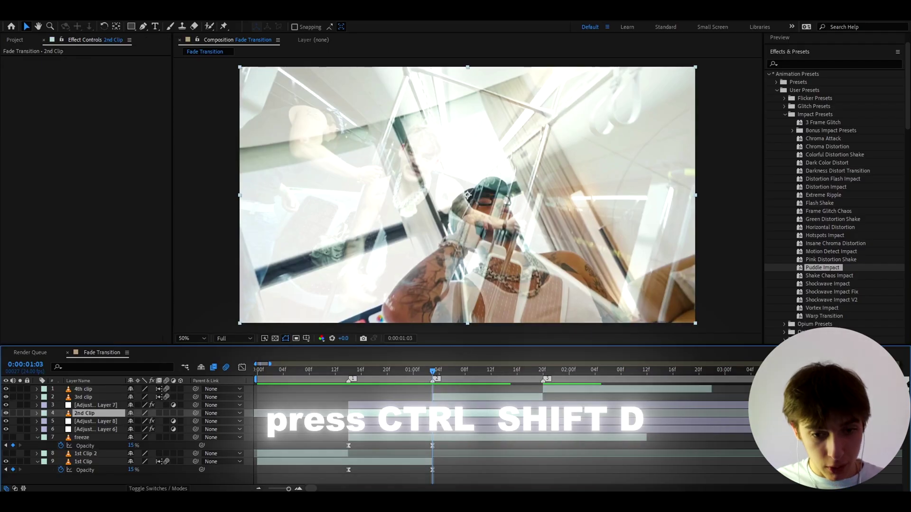
right_click(440, 413)
mouse_move(517, 198)
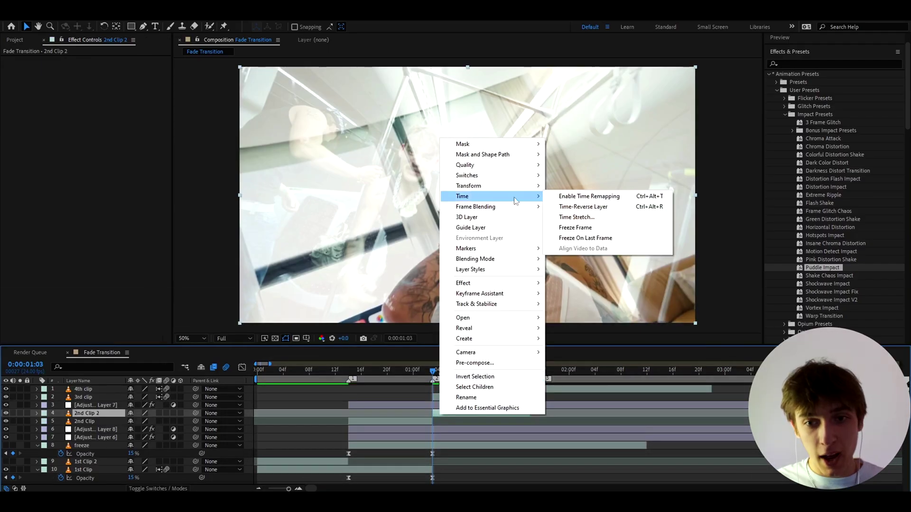
left_click(588, 196)
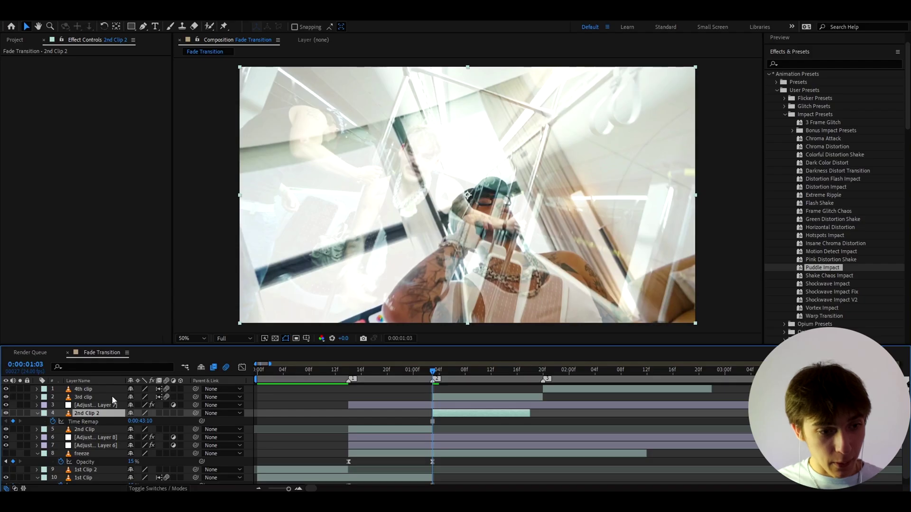
Extend 2nd Clip 2 to 1:20 and keyframe its Opacity fading from 100%, easy-eased
key("t")
left_click(61, 421)
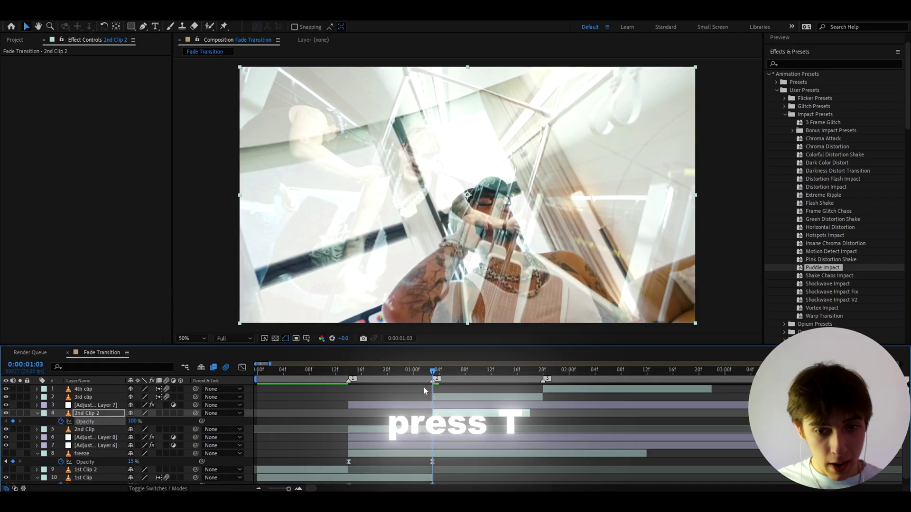
left_click(528, 373)
left_click_drag(533, 412, 544, 413)
key("Page_Down")
key("Page_Down")
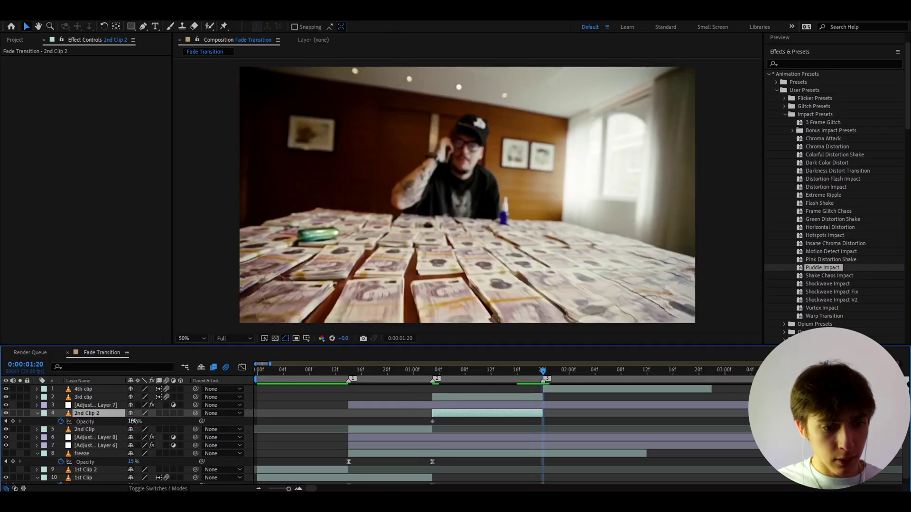
left_click_drag(133, 421, 92, 421)
left_click_drag(411, 432, 550, 418)
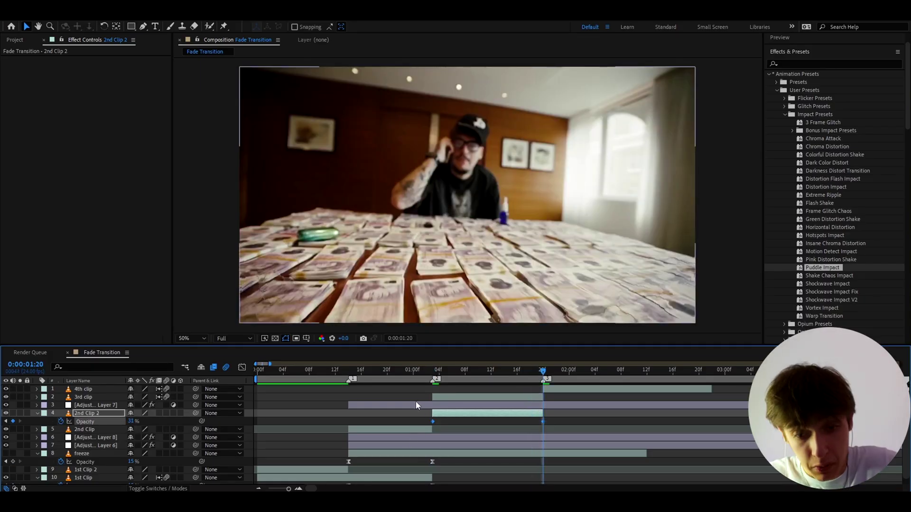
key("F9")
Reshape the opacity curve to drop steeply, preview, and set the ending opacity to 19%
left_click(242, 368)
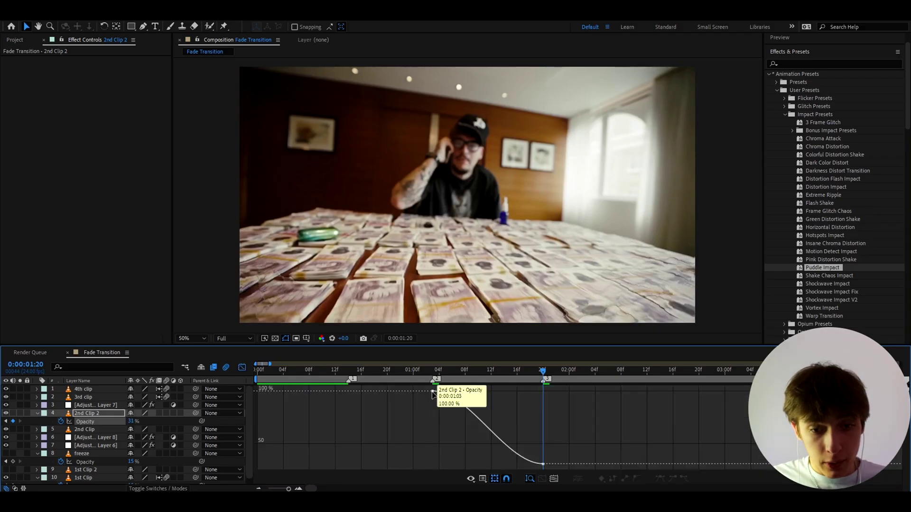
left_click_drag(505, 391, 446, 433)
left_click_drag(506, 464, 451, 465)
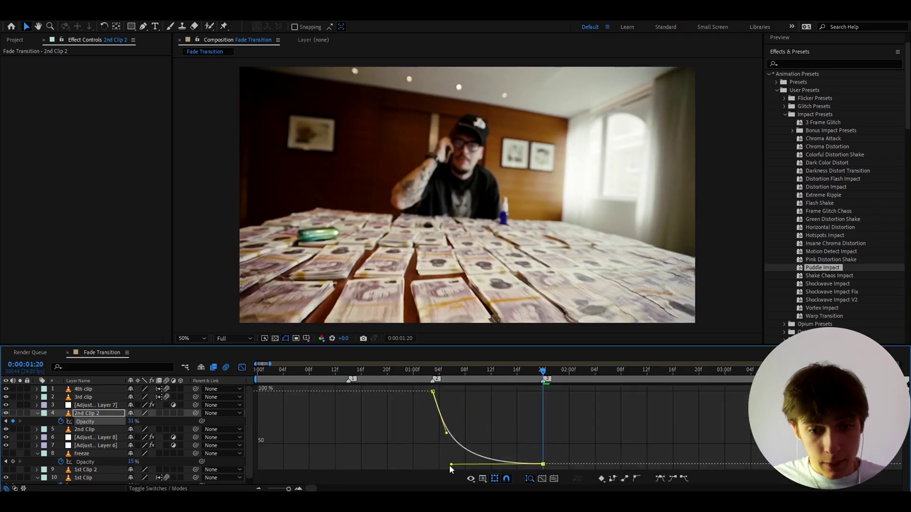
left_click(414, 370)
key("space")
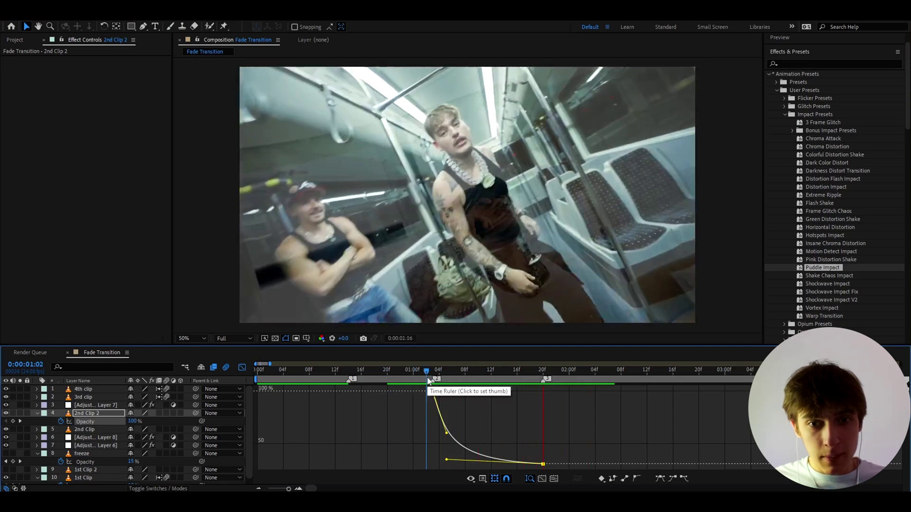
key("space")
left_click(242, 368)
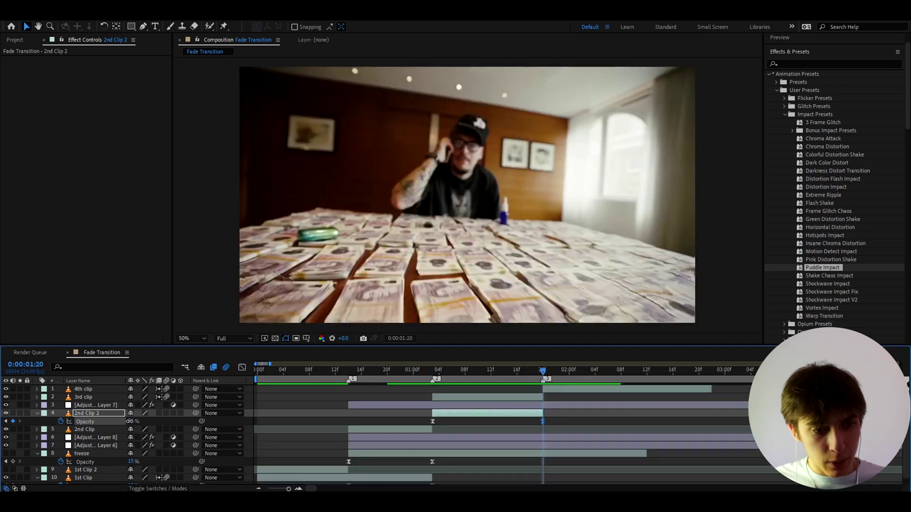
left_click_drag(127, 423, 124, 423)
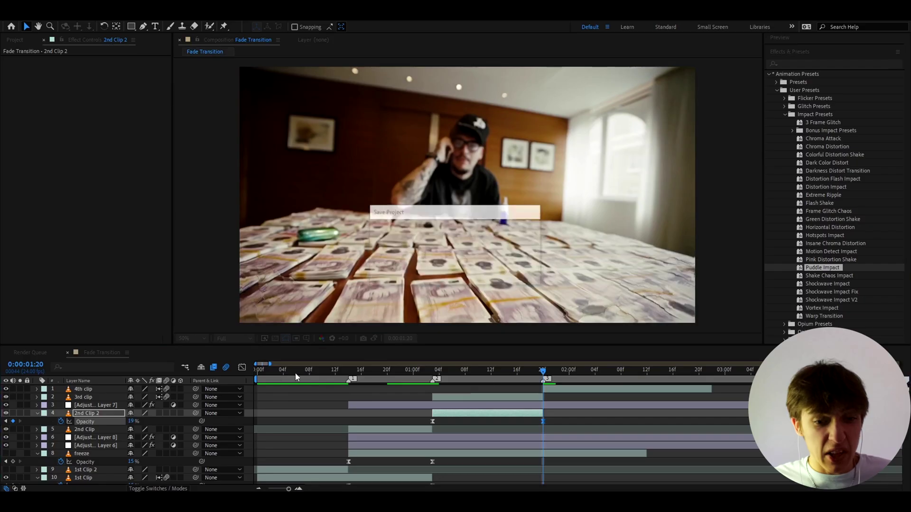
left_click_drag(439, 373, 432, 373)
Add a new adjustment layer above 3rd clip, trimmed to start at 1:03
left_click(444, 397)
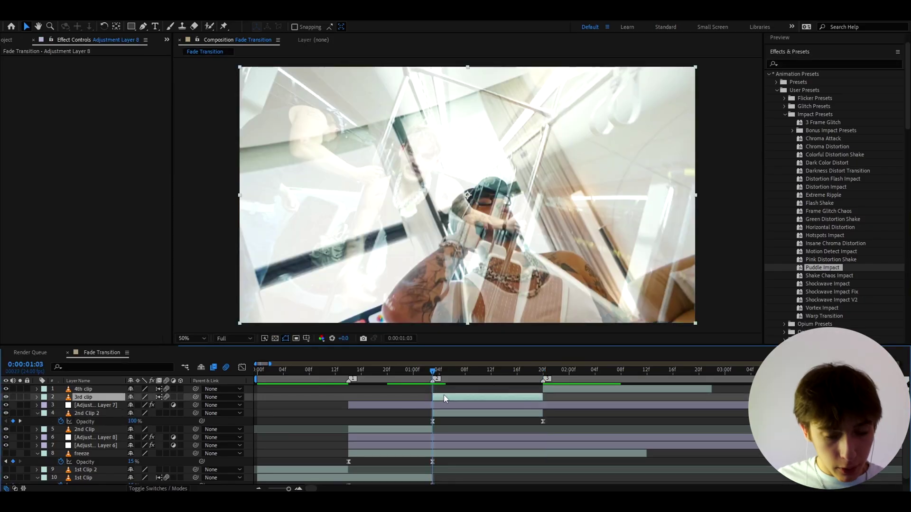
key("ctrl+alt+y")
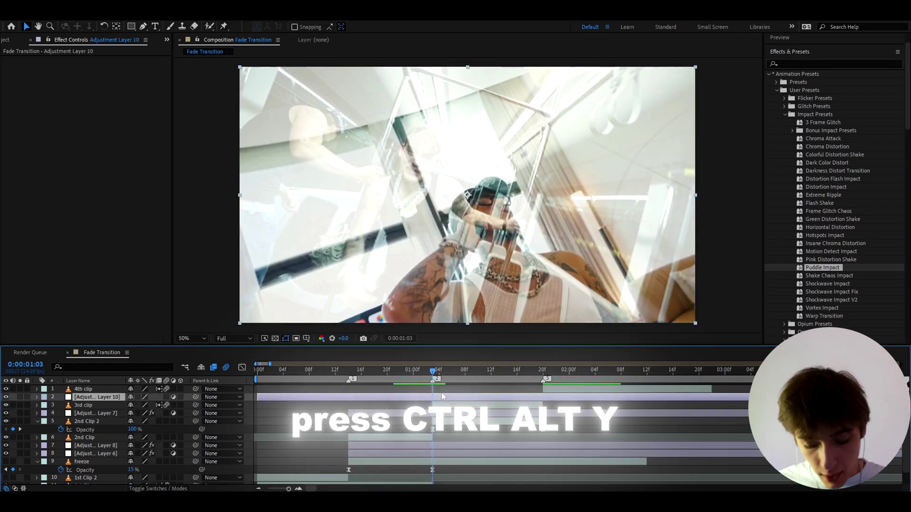
key("alt+bracketleft")
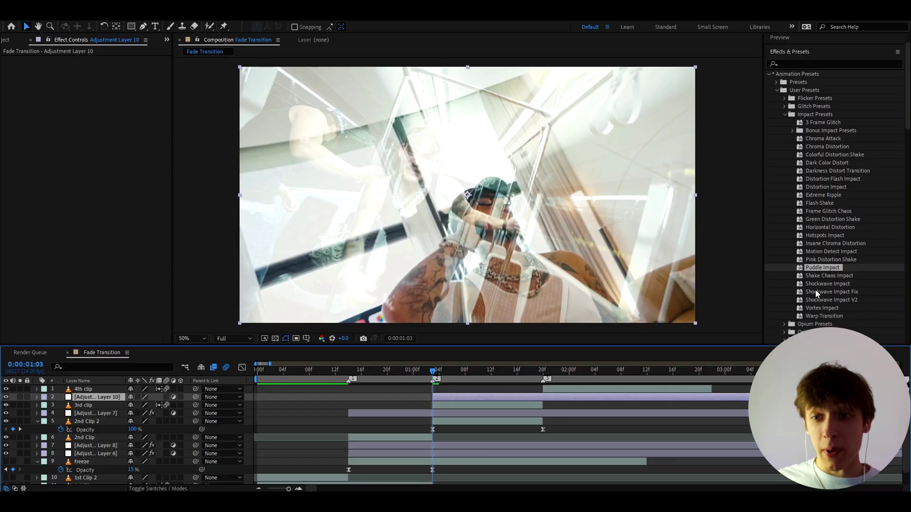
Preview the Shockwave Impact Fix and Dark Color Distort presets on it, undoing each
double_click(815, 291)
key("minus")
left_click(335, 372)
key("space")
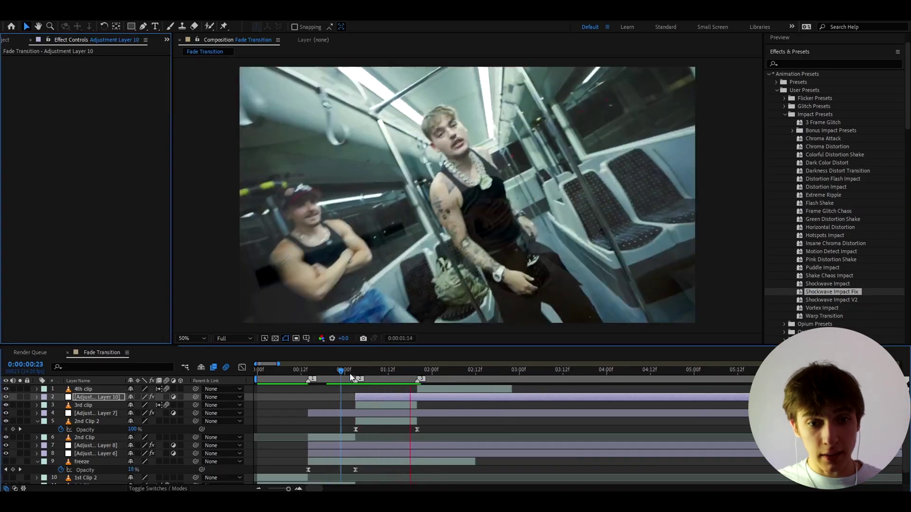
key("ctrl+z")
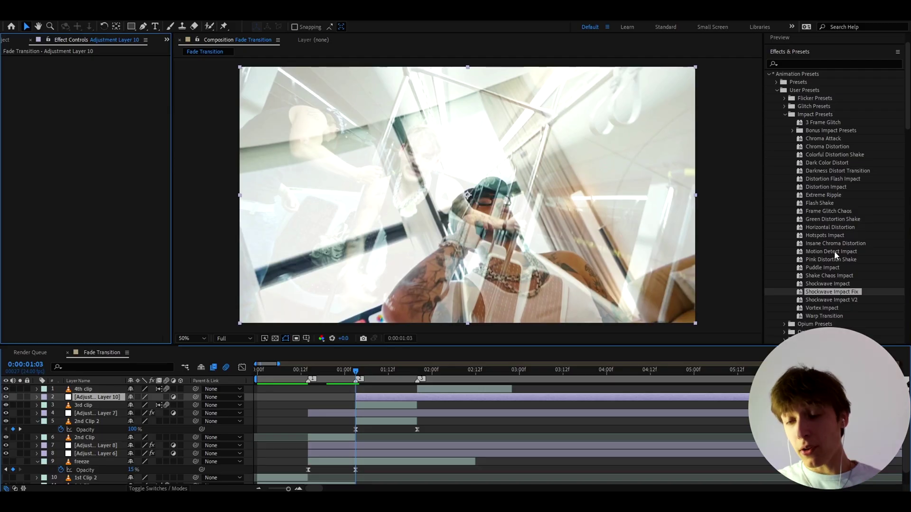
double_click(813, 162)
left_click(345, 371)
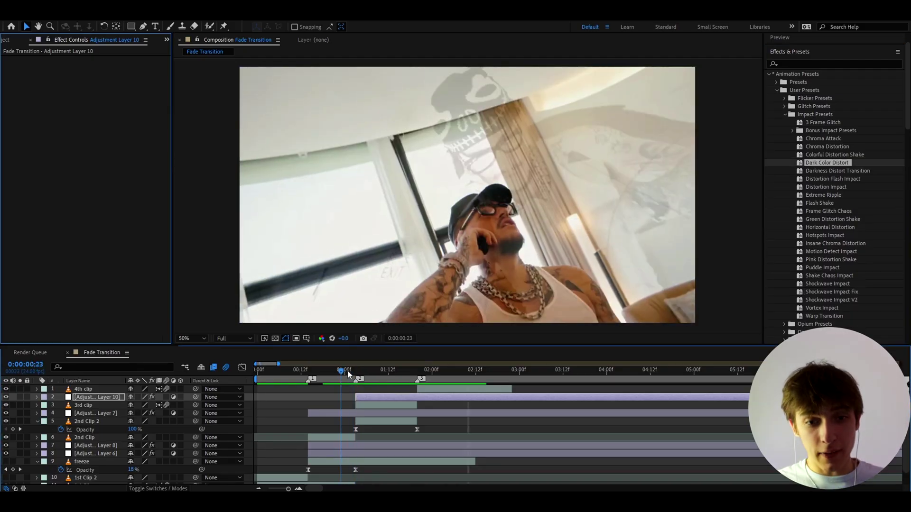
key("space")
key("space")
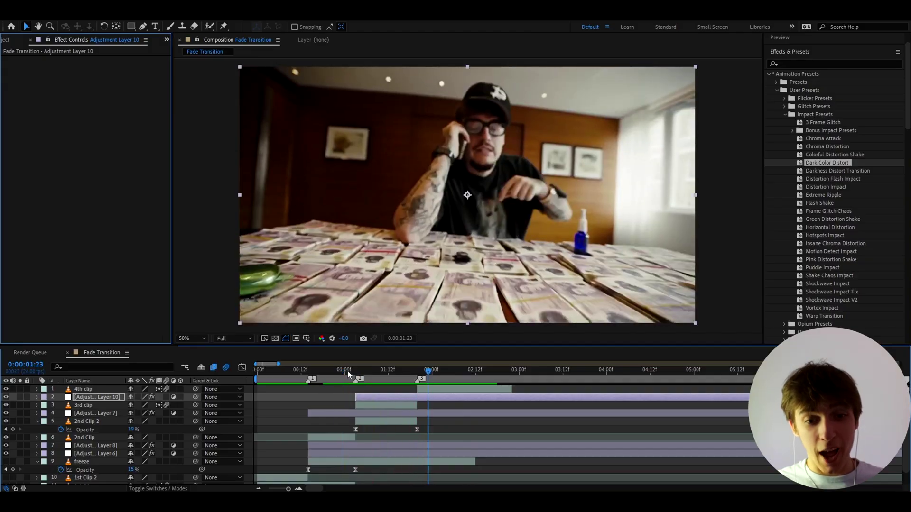
key("ctrl+z")
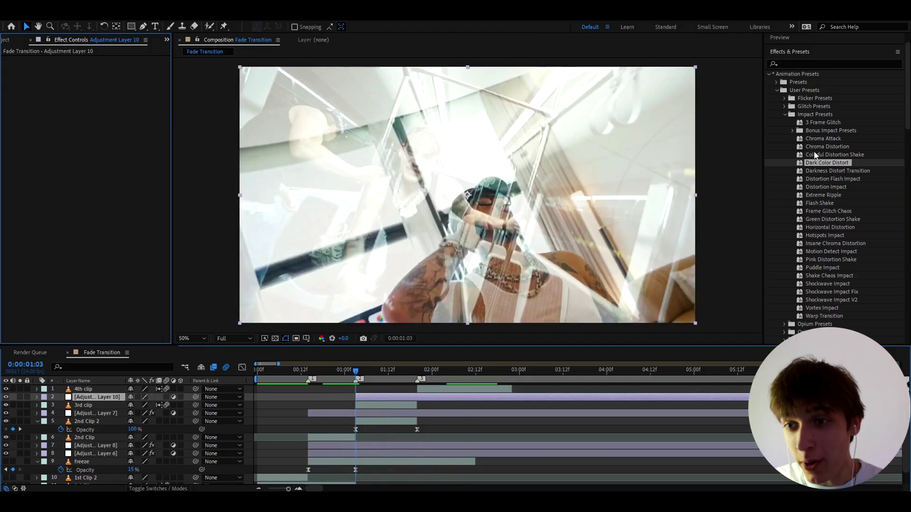
Apply Colorful Distortion Shake to the adjustment layer and preview the transition around 1:12
left_click_drag(835, 154, 374, 320)
key("space")
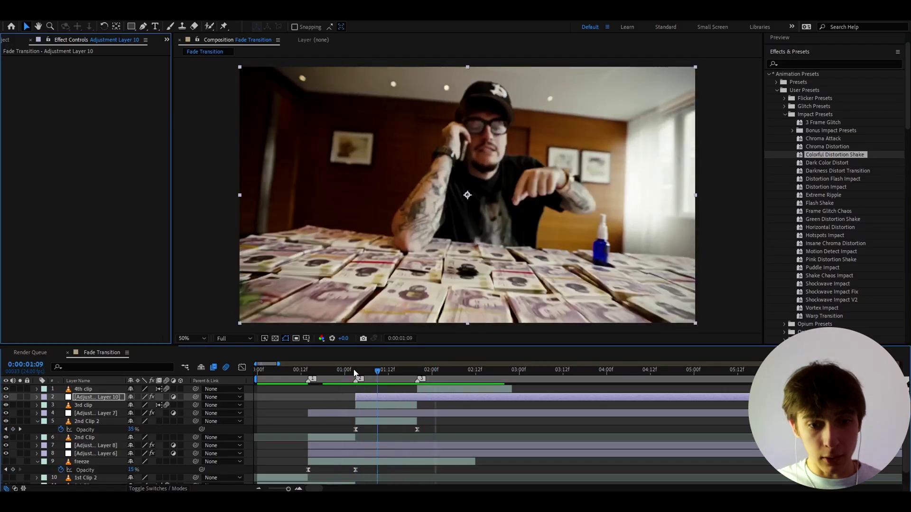
left_click_drag(354, 373, 388, 370)
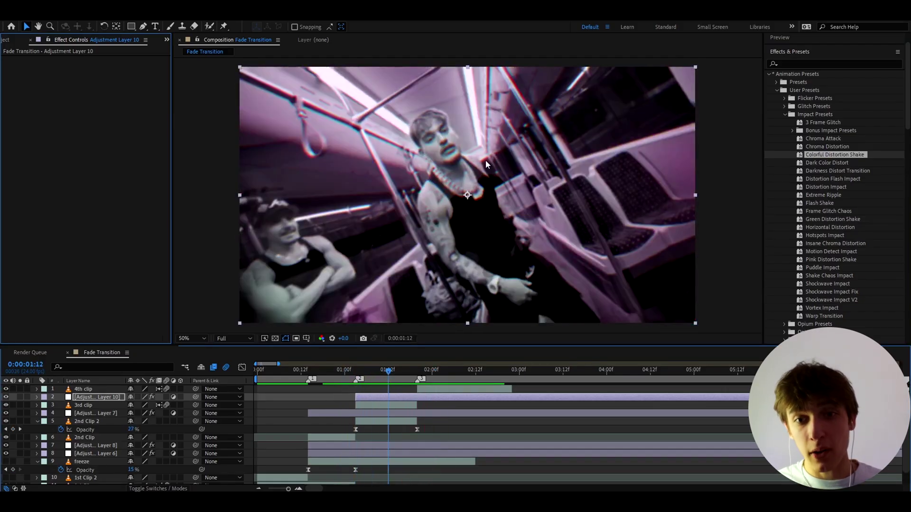
left_click(372, 403)
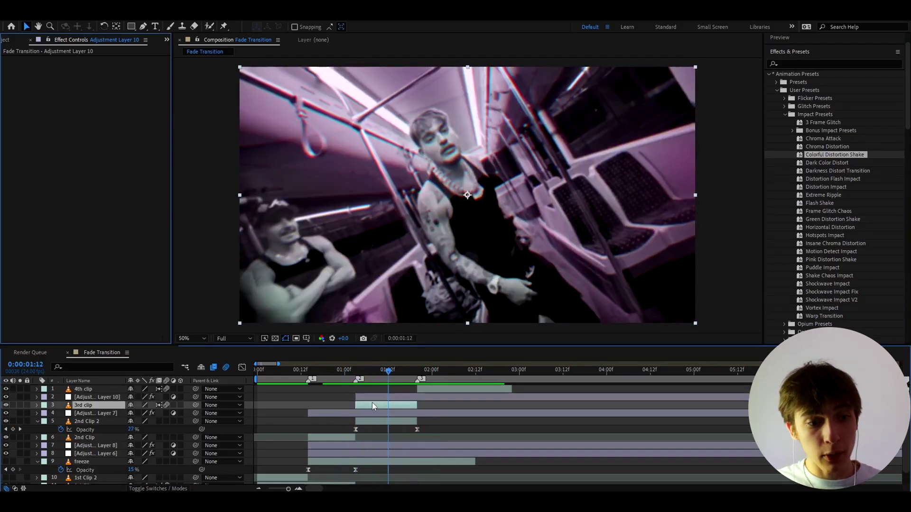